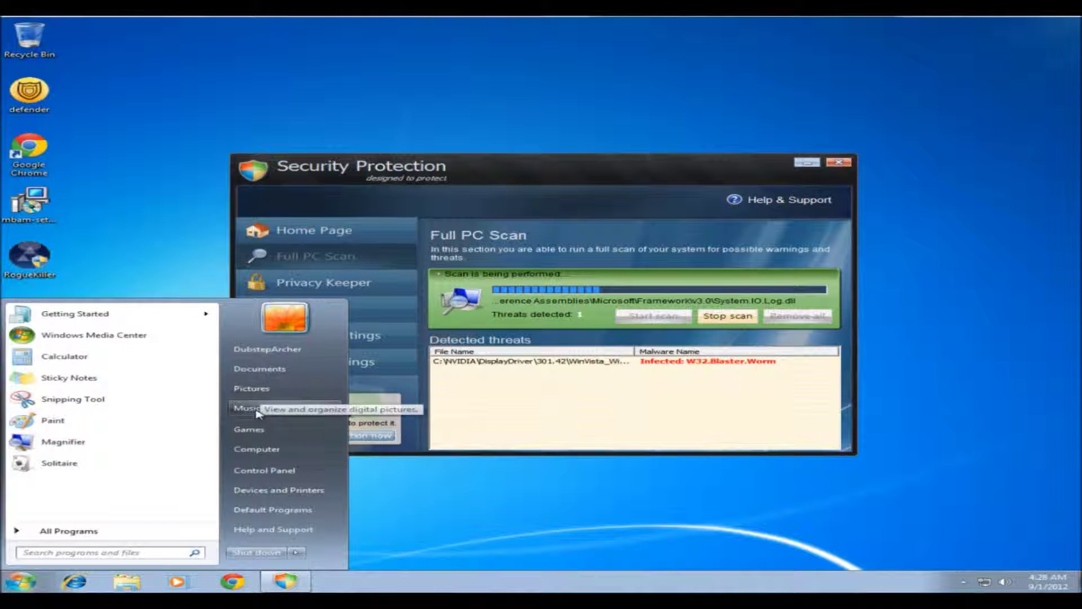
Browse the C: drive to the NVIDIA\DisplayDriver folder to check the reported threat's location, and close the file window.
left_click(268, 456)
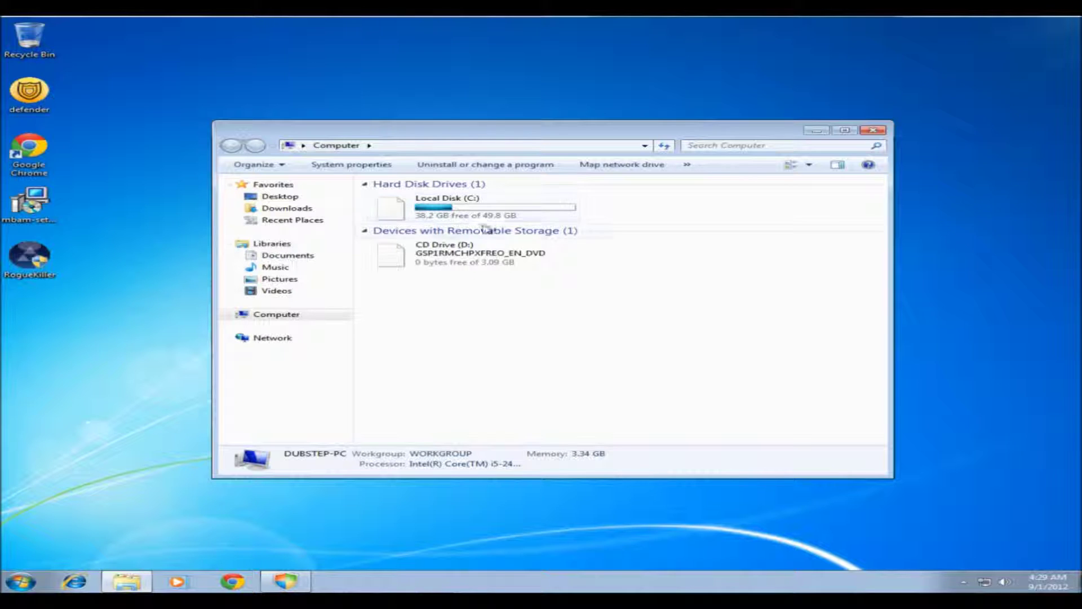
left_click(528, 216)
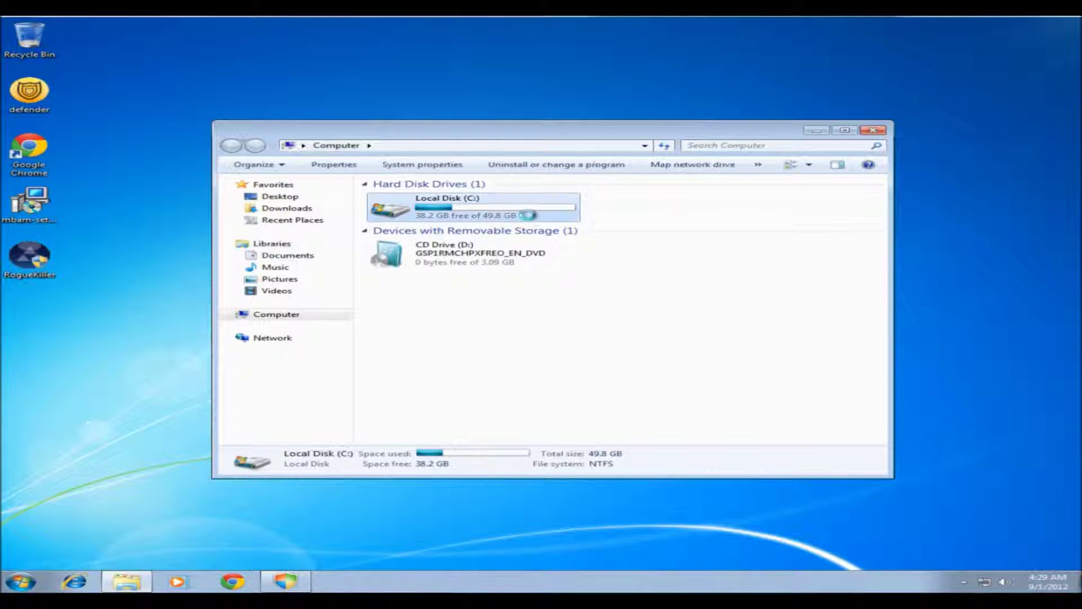
double_click(529, 215)
double_click(459, 222)
left_click(430, 146)
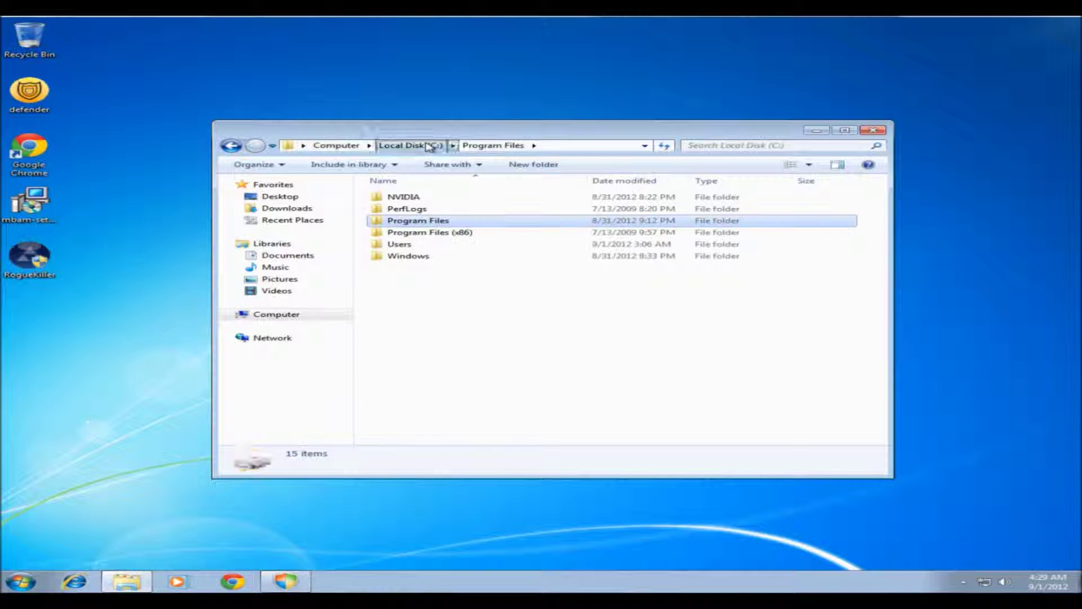
left_click(424, 210)
double_click(429, 199)
double_click(429, 198)
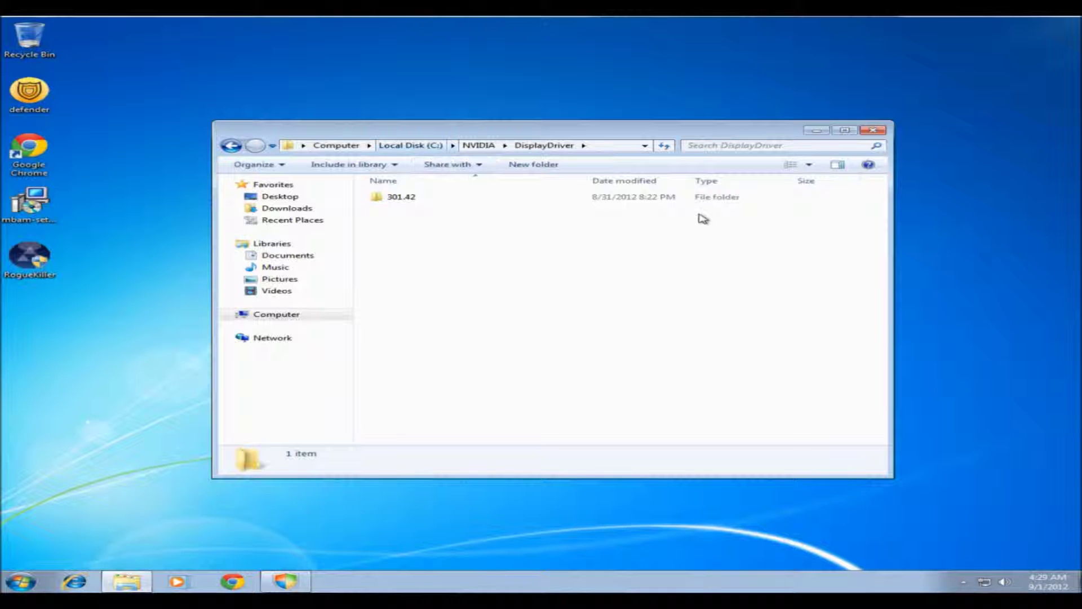
left_click(877, 130)
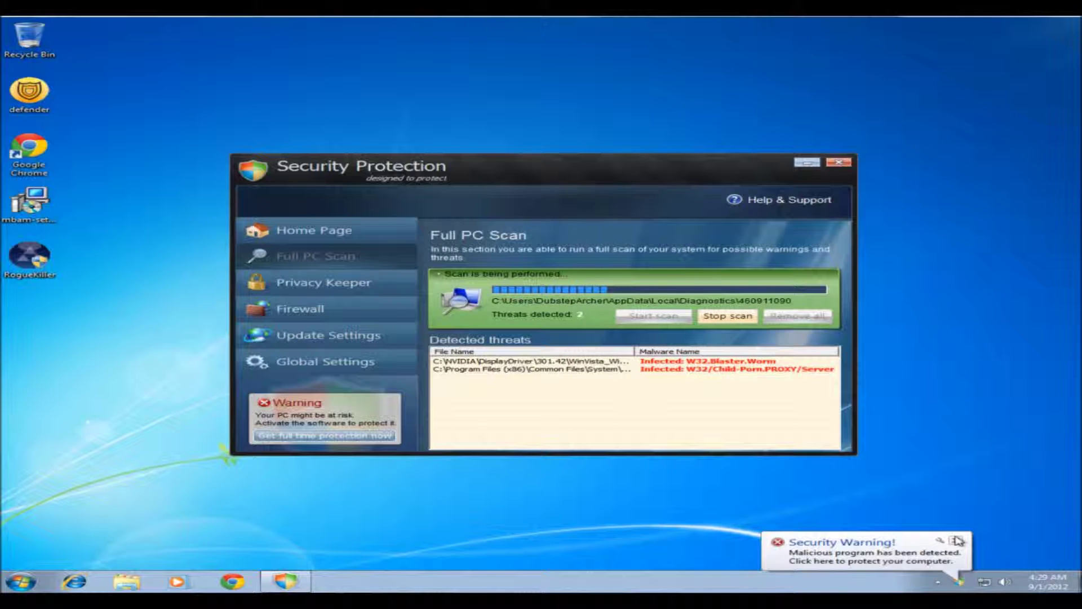
Dismiss the Security Warning notification and inspect the hidden notification area icons for Security Protection.
left_click(938, 557)
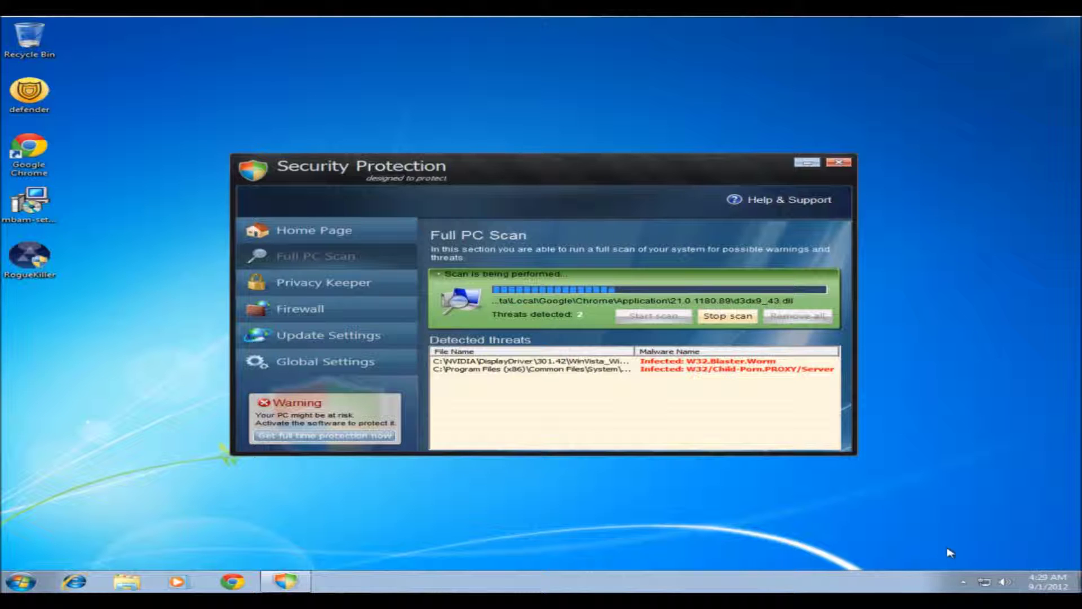
left_click(963, 581)
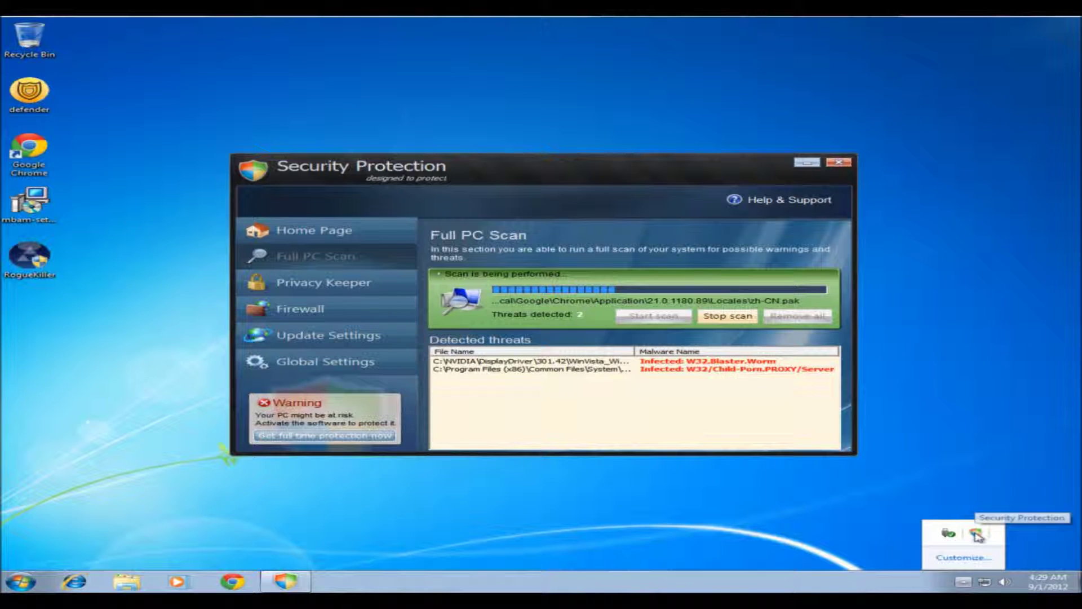
left_click(1019, 411)
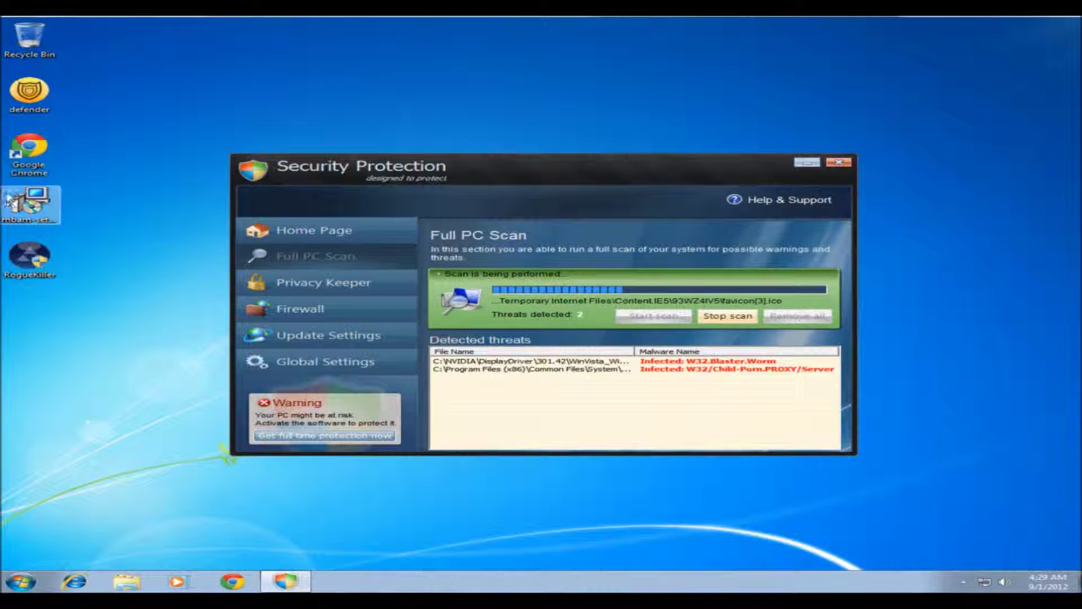
Review Security Protection's Home Page and the Full PC Scan's detected threats, and dismiss the Windows update notification.
left_click(301, 239)
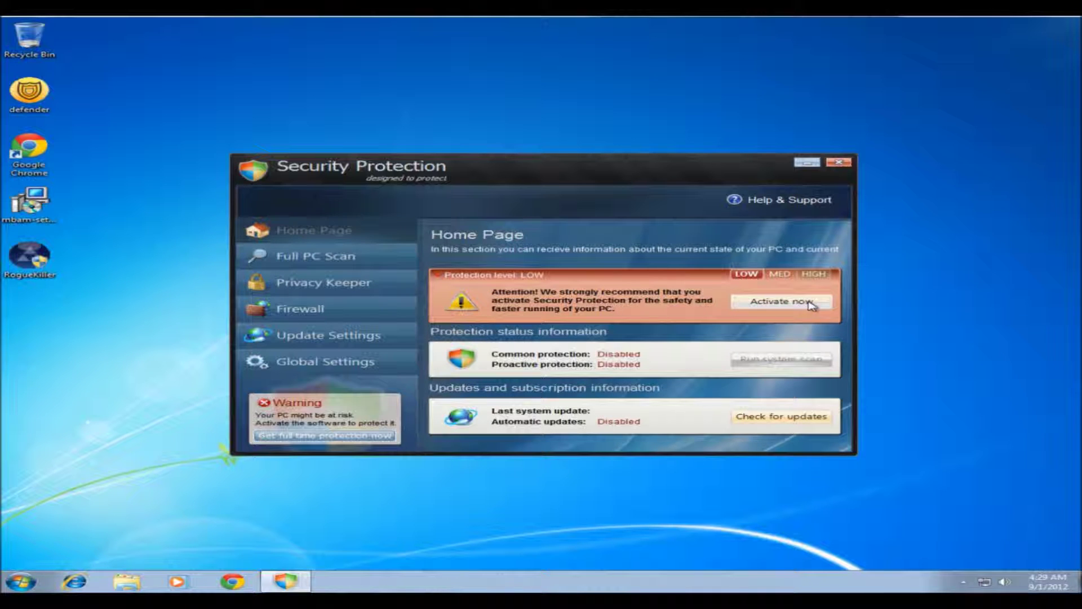
left_click(327, 258)
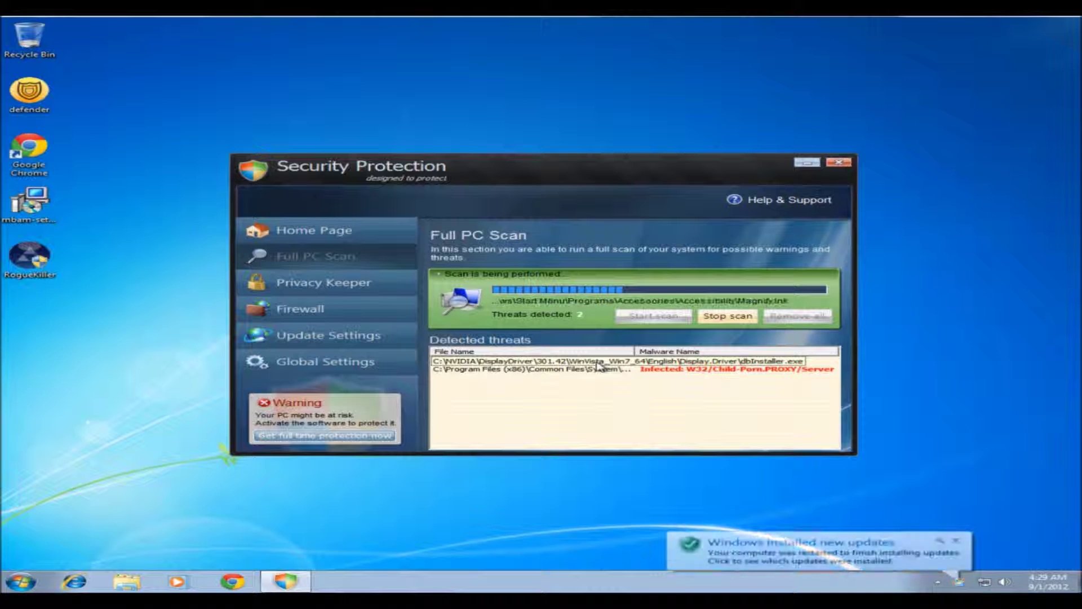
left_click(955, 541)
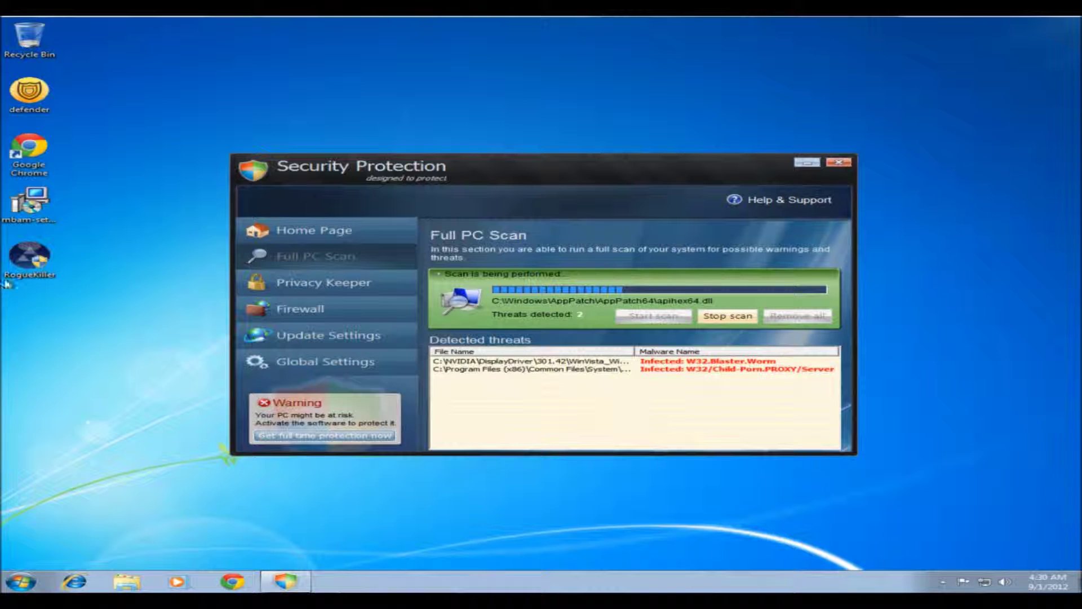
Try to run the mbam-setup-1.62.0.1300 installer and Task Manager, dismissing the resulting alerts.
double_click(31, 215)
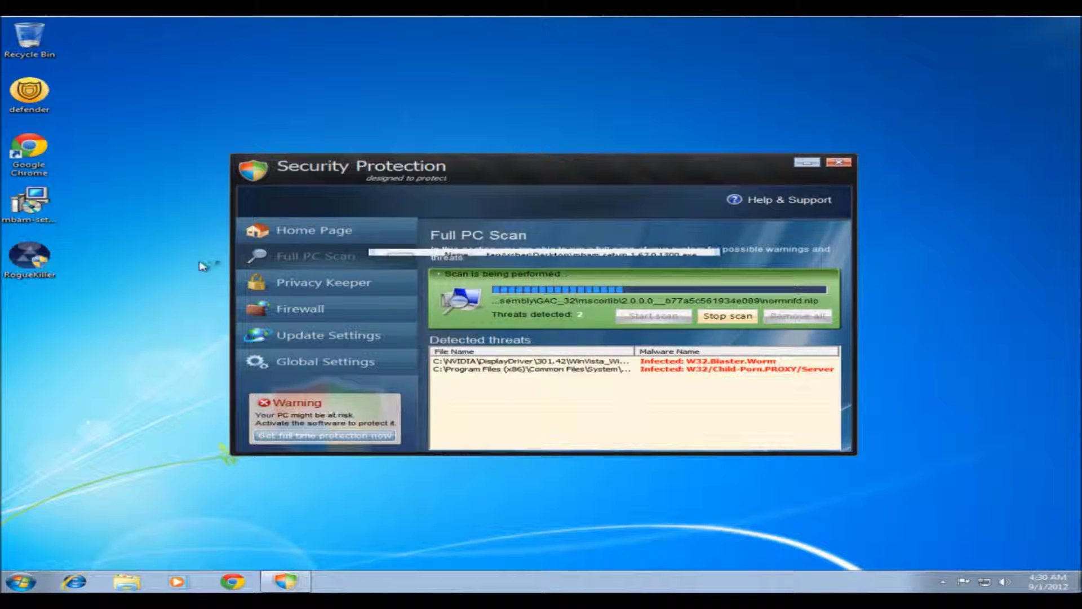
left_click(565, 312)
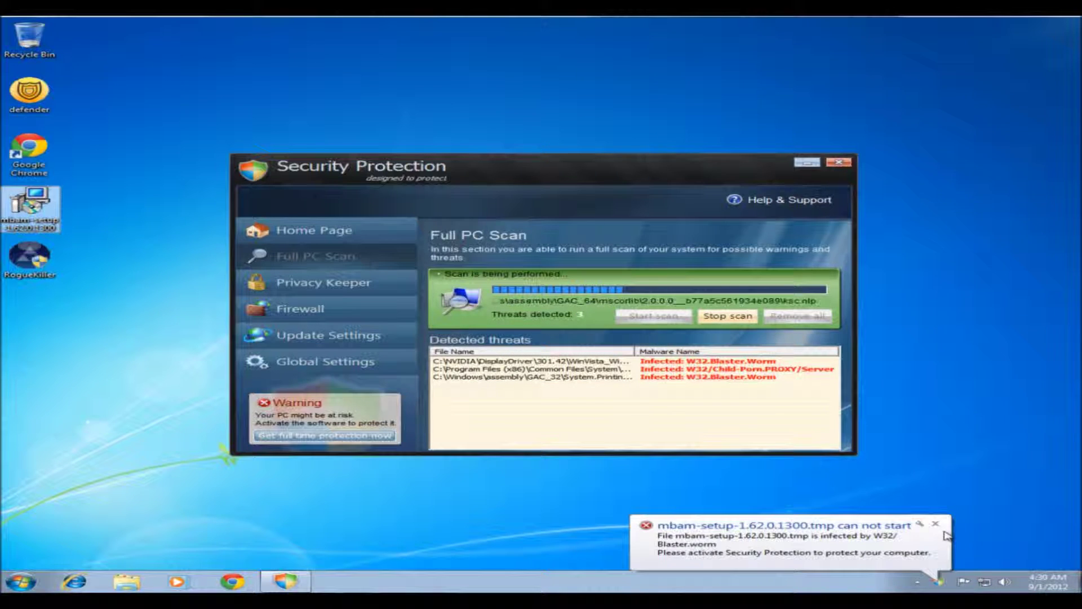
left_click(935, 524)
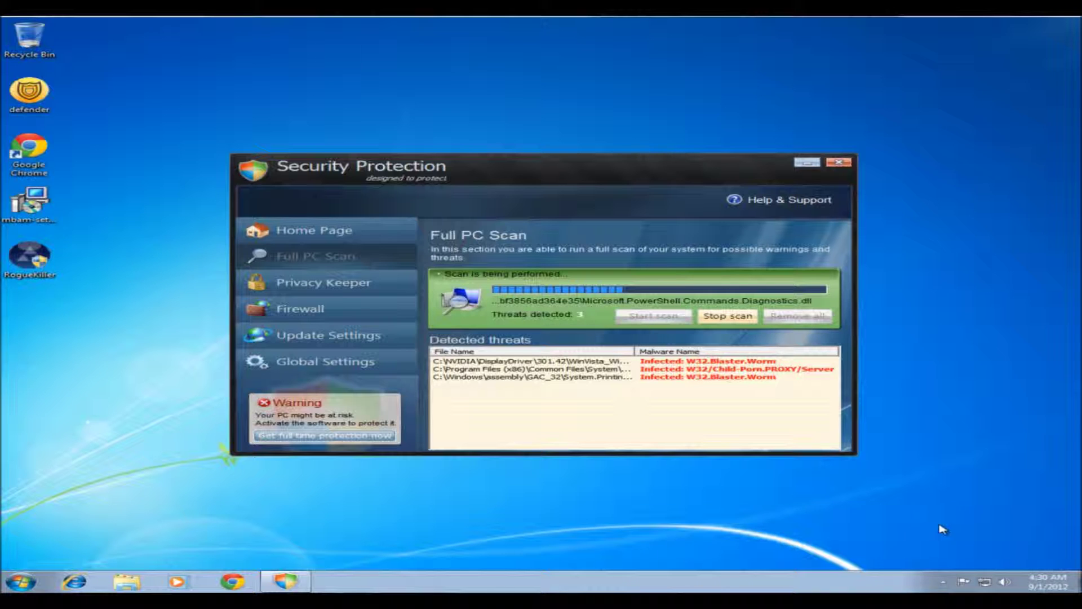
key("ctrl+shift+Escape")
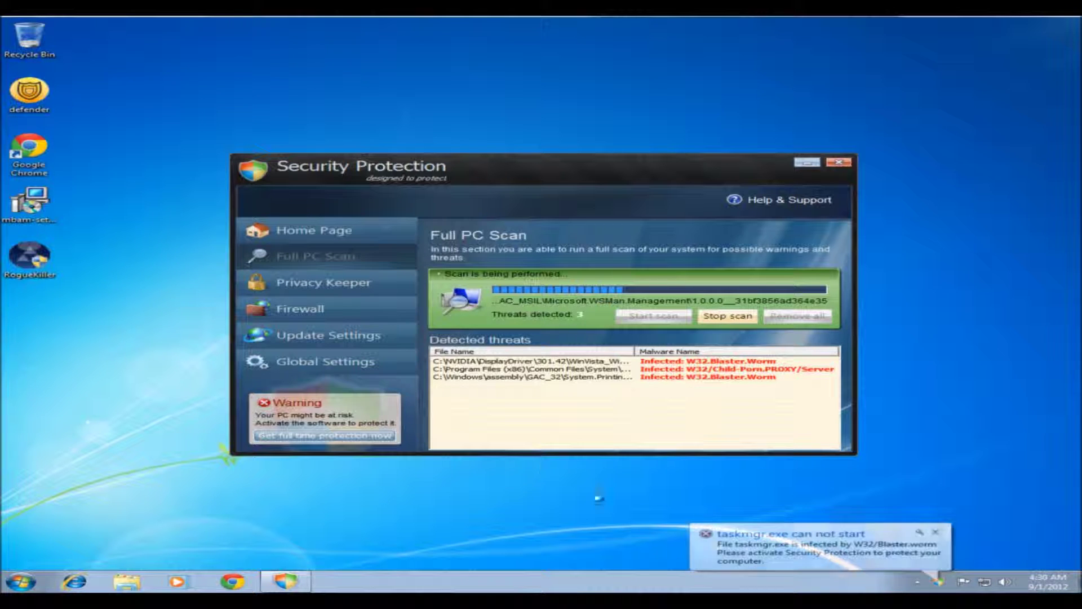
left_click(935, 532)
Run RogueKiller with permission to make changes, launch the Malwarebytes installer alongside it, and accept RogueKiller's license terms.
left_click(29, 258)
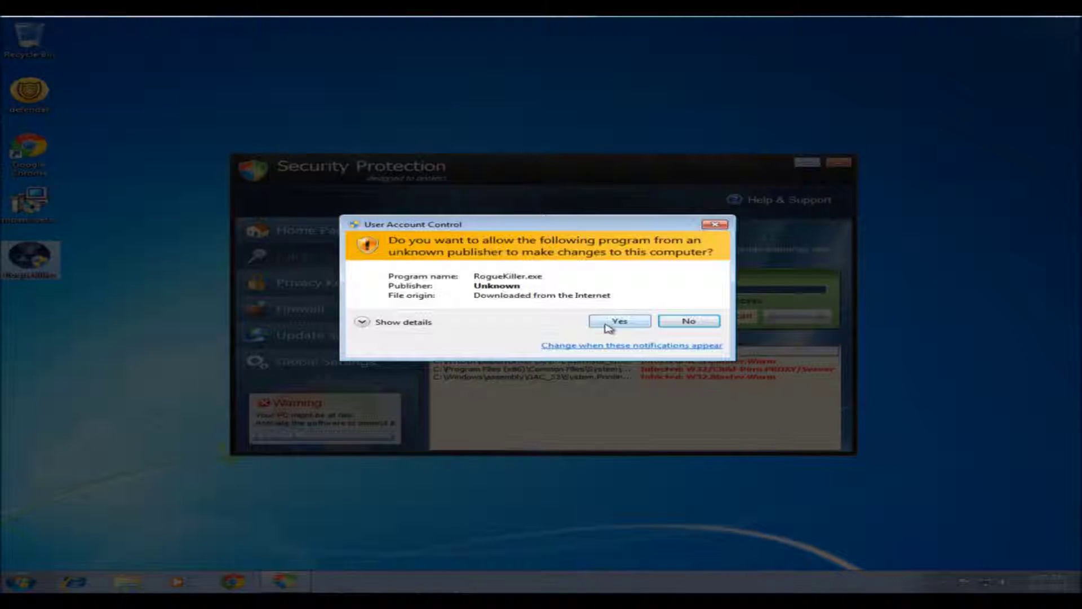
left_click(608, 324)
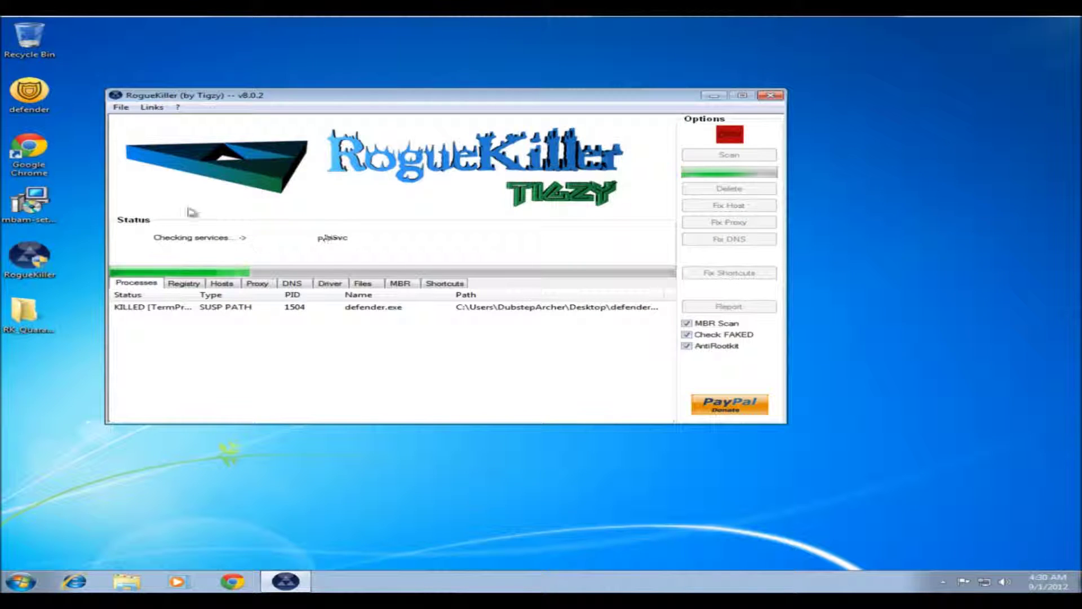
double_click(28, 210)
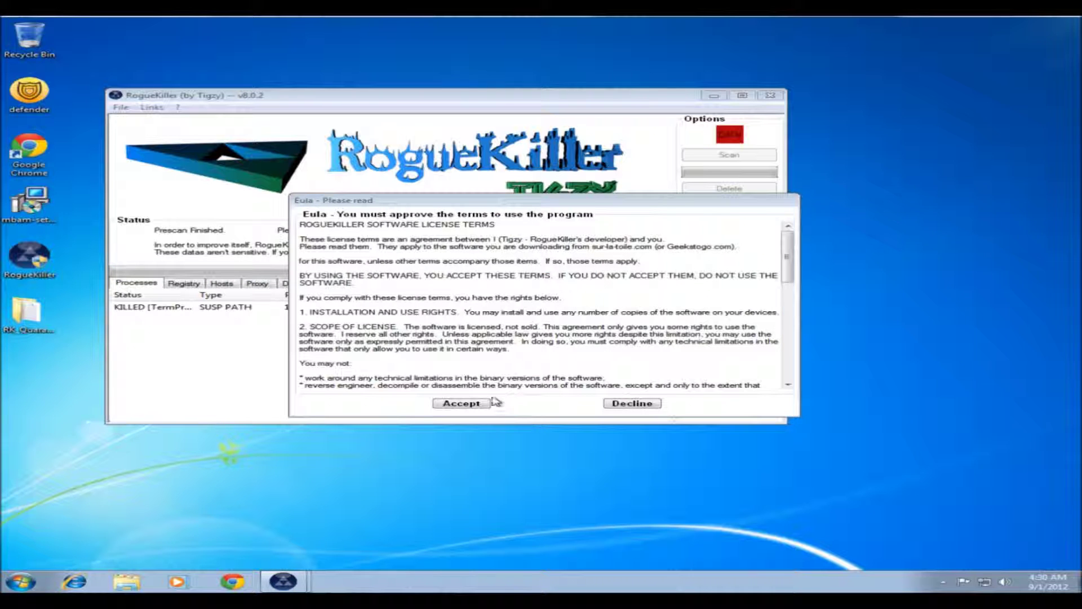
left_click(470, 407)
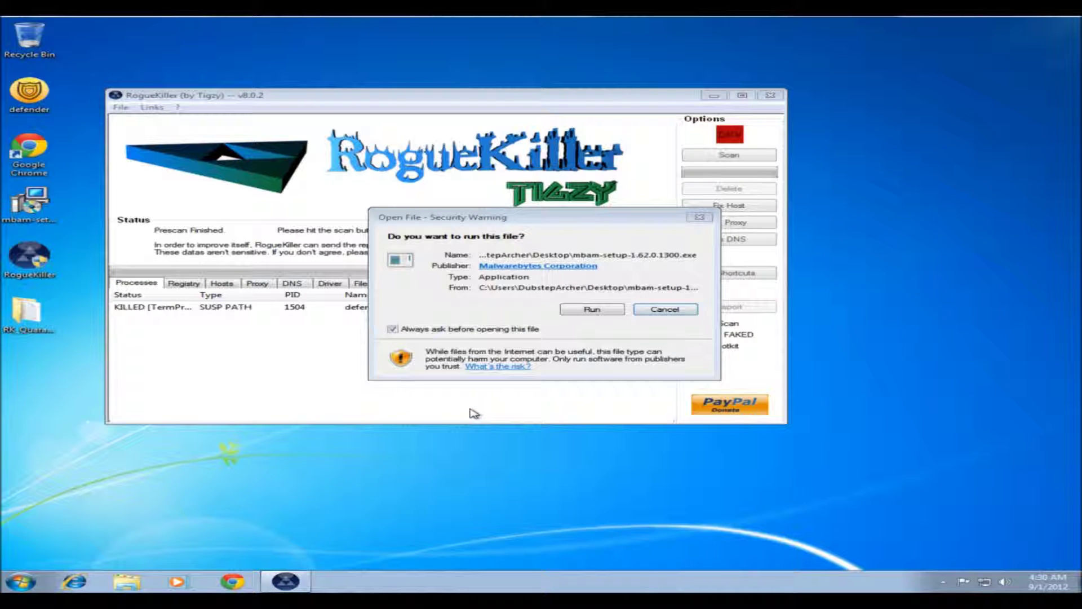
Allow the Malwarebytes Anti-Malware setup to run, choose English as its language, and proceed to the license agreement.
left_click(586, 310)
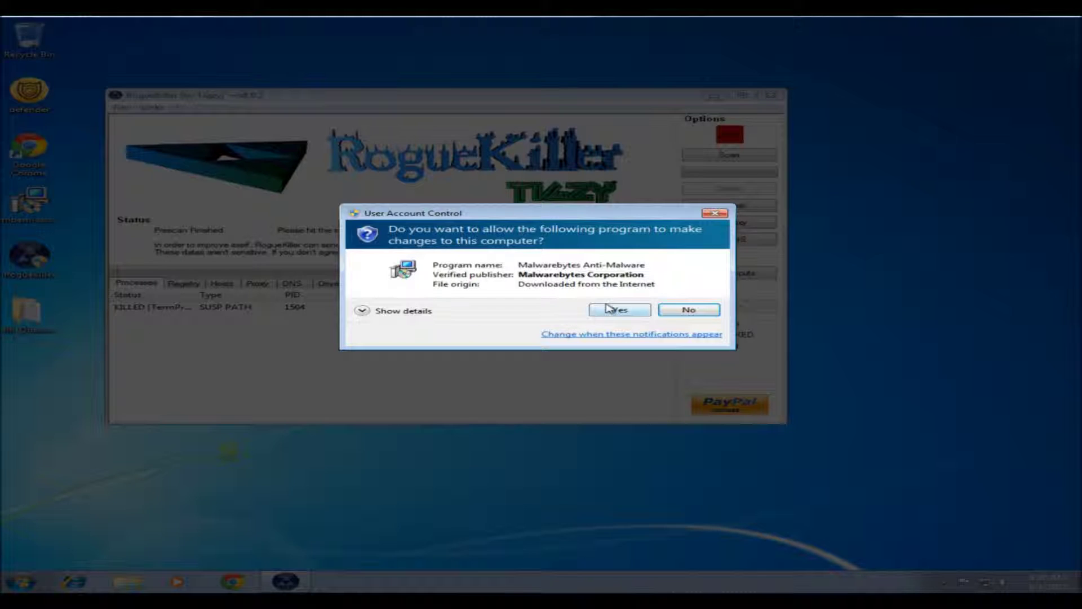
left_click(609, 310)
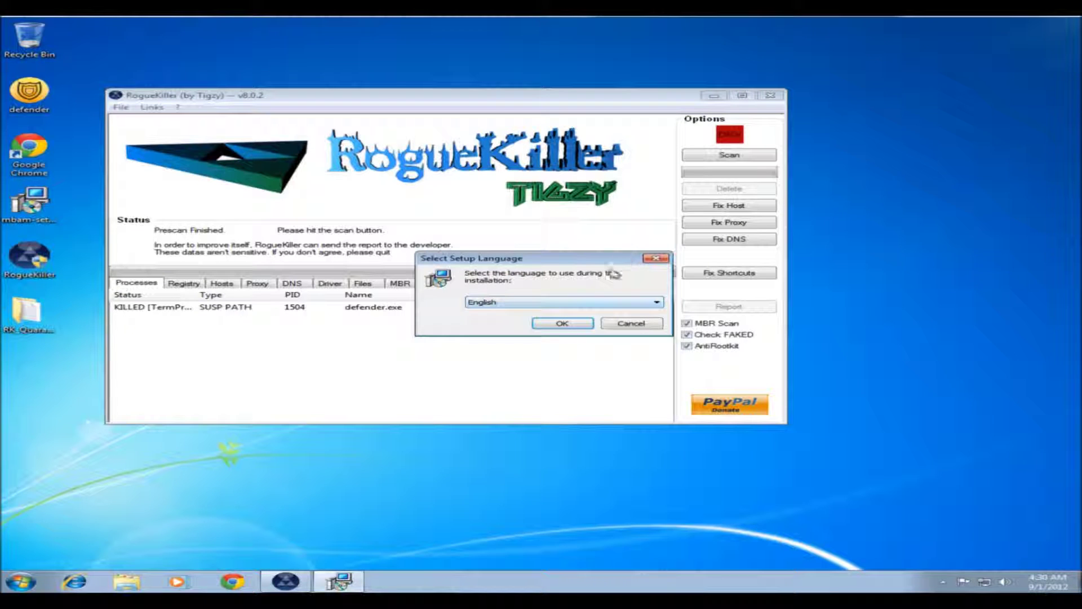
left_click(569, 324)
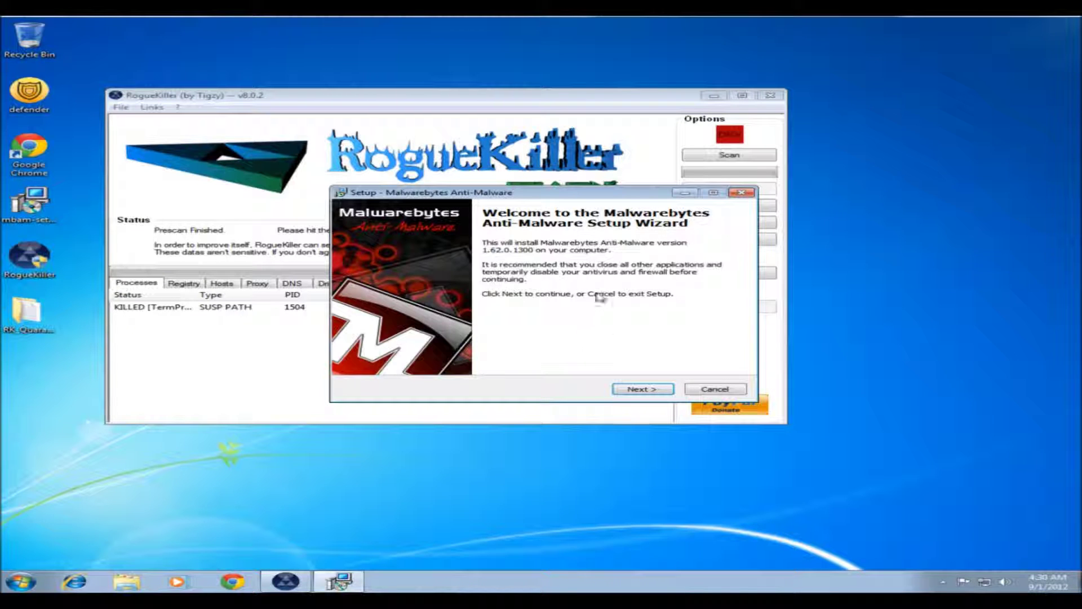
left_click(634, 388)
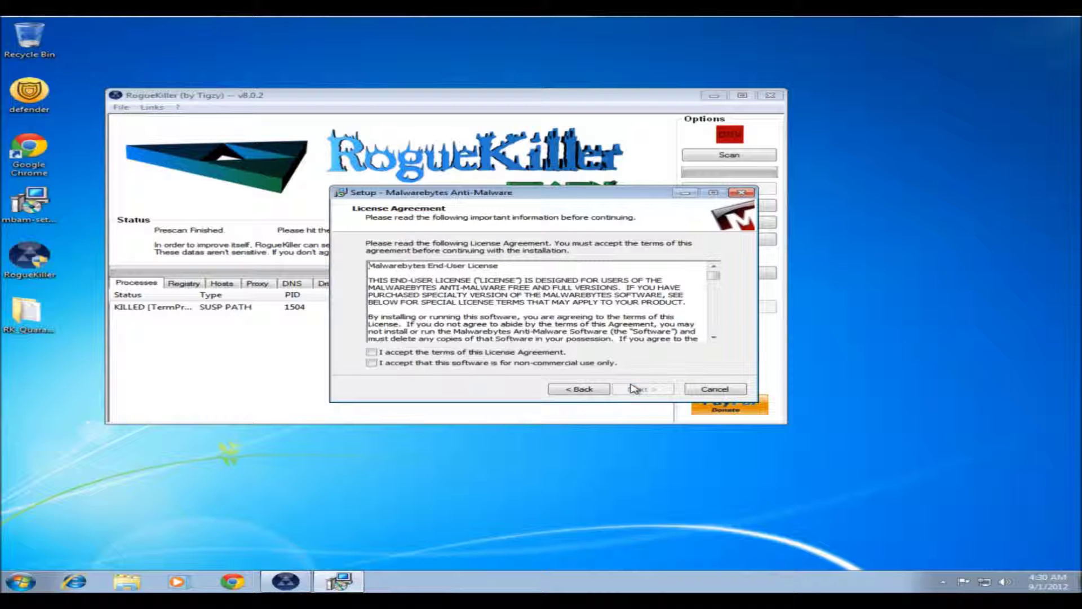
Accept the license and non-commercial use terms and install Malwarebytes Anti-Malware in its default Program Files (x86) folder.
left_click(539, 353)
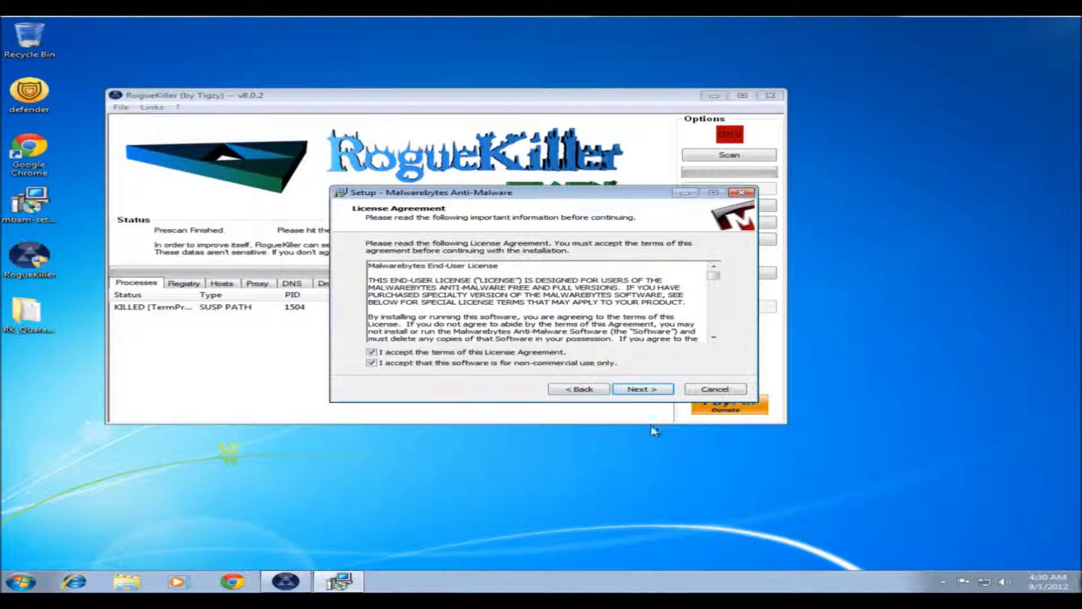
left_click(656, 394)
left_click(656, 394)
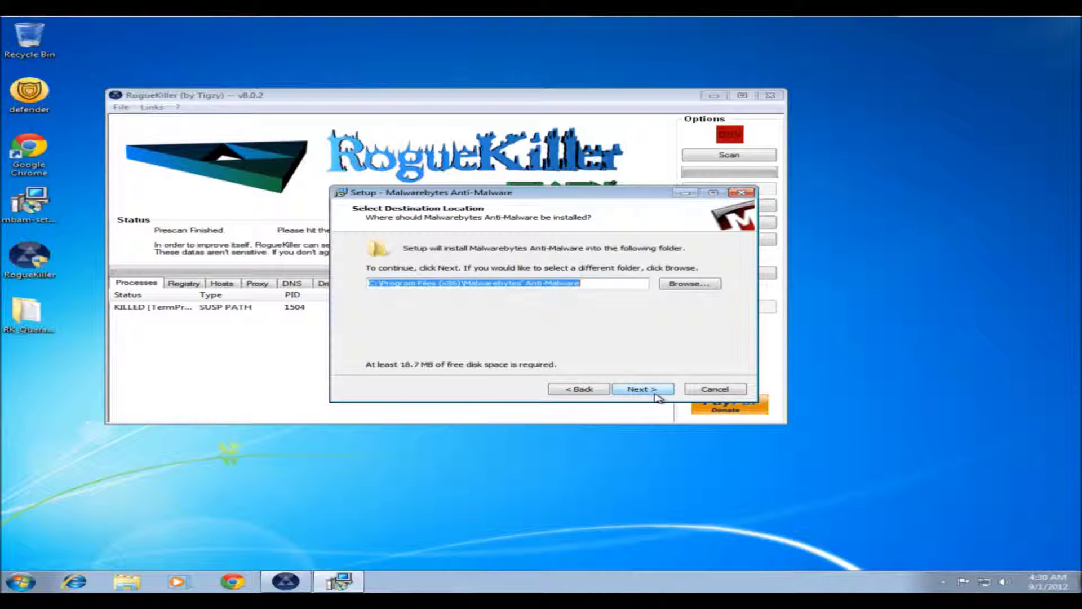
left_click(656, 395)
left_click(656, 395)
left_click(656, 395)
left_click(656, 394)
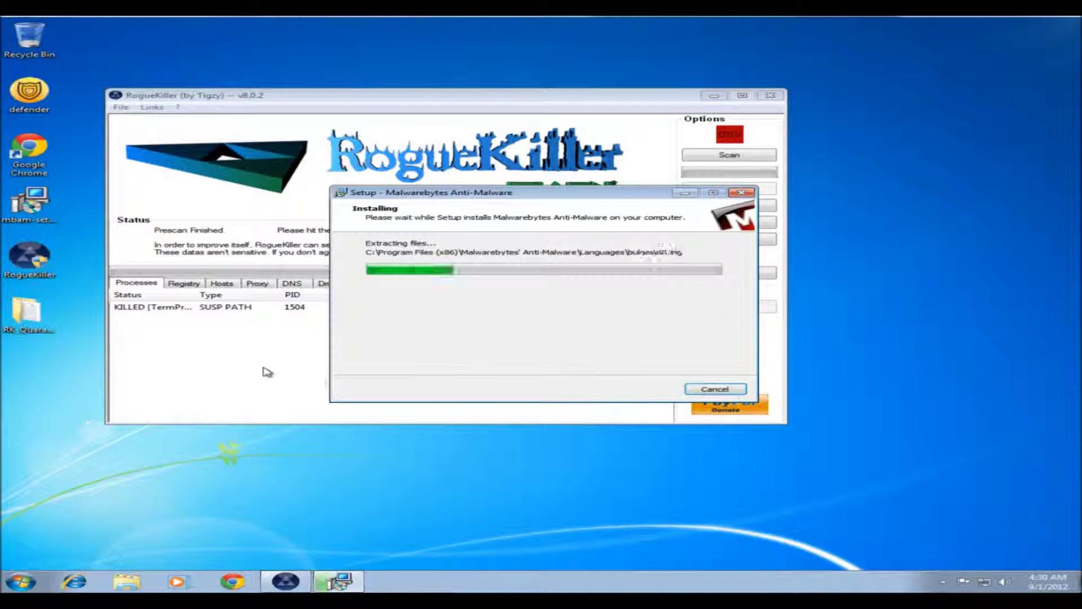
Close RogueKiller and finish the Malwarebytes setup with the free PRO trial, update and launch options enabled.
left_click(271, 371)
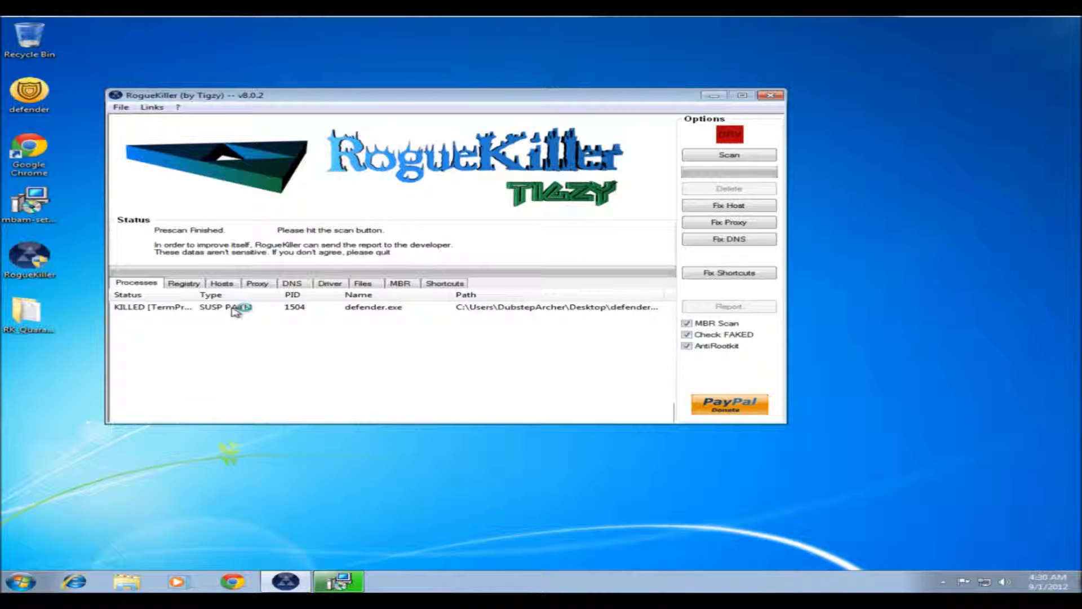
left_click(774, 98)
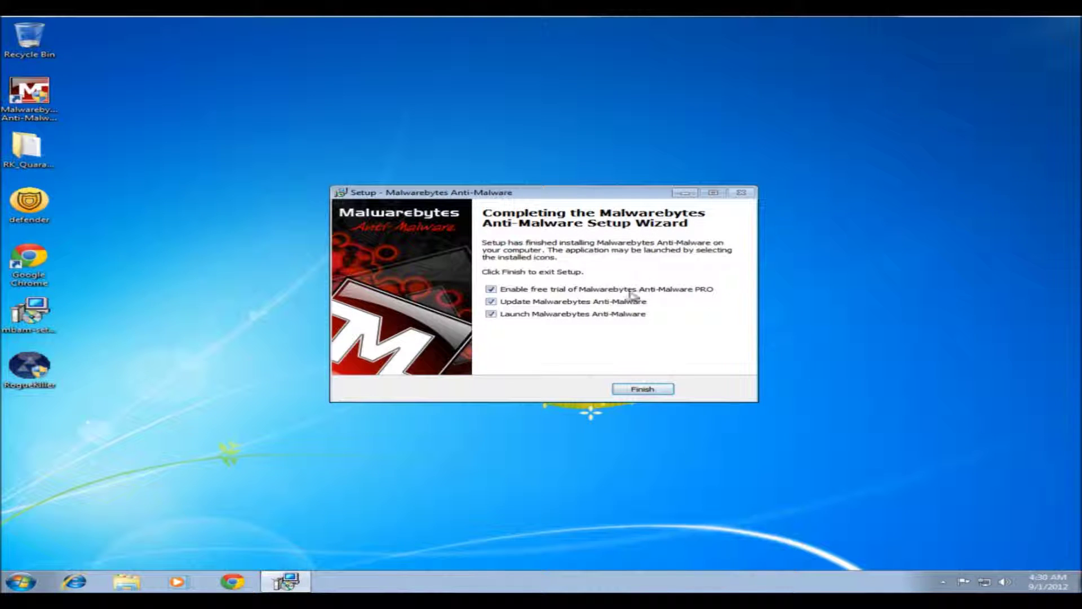
left_click(643, 386)
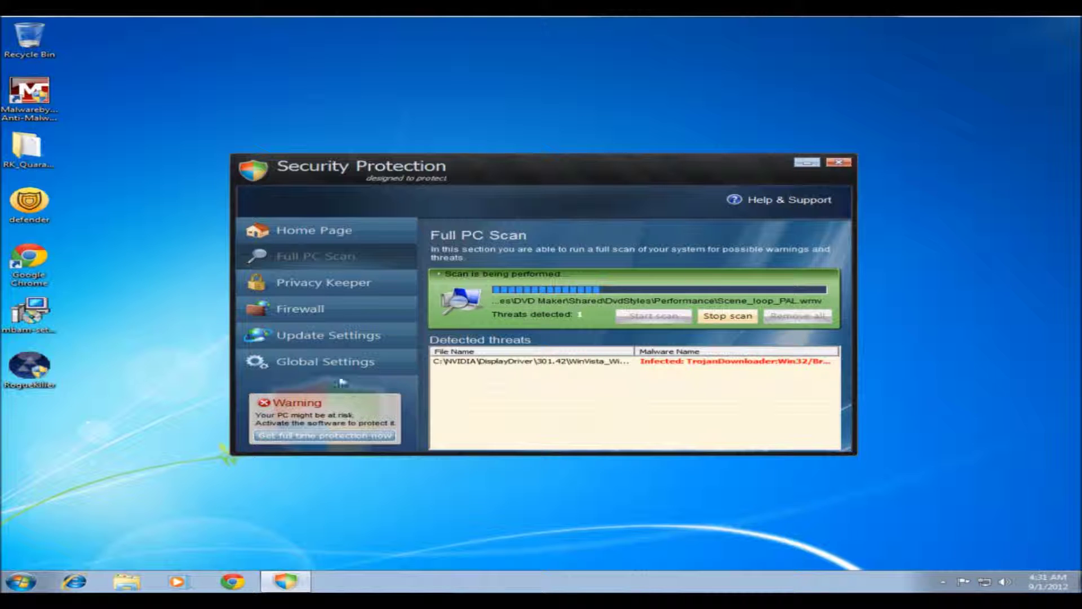
Review Security Protection's Global Settings, Firewall, Update Settings and Privacy Keeper pages, and return to Full PC Scan.
left_click(332, 359)
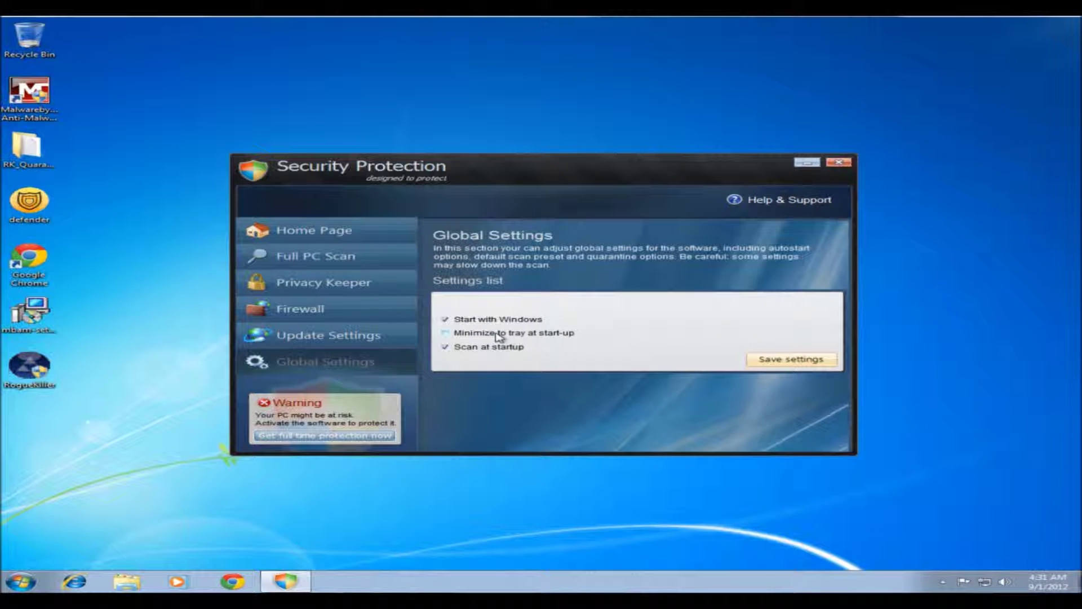
left_click(337, 319)
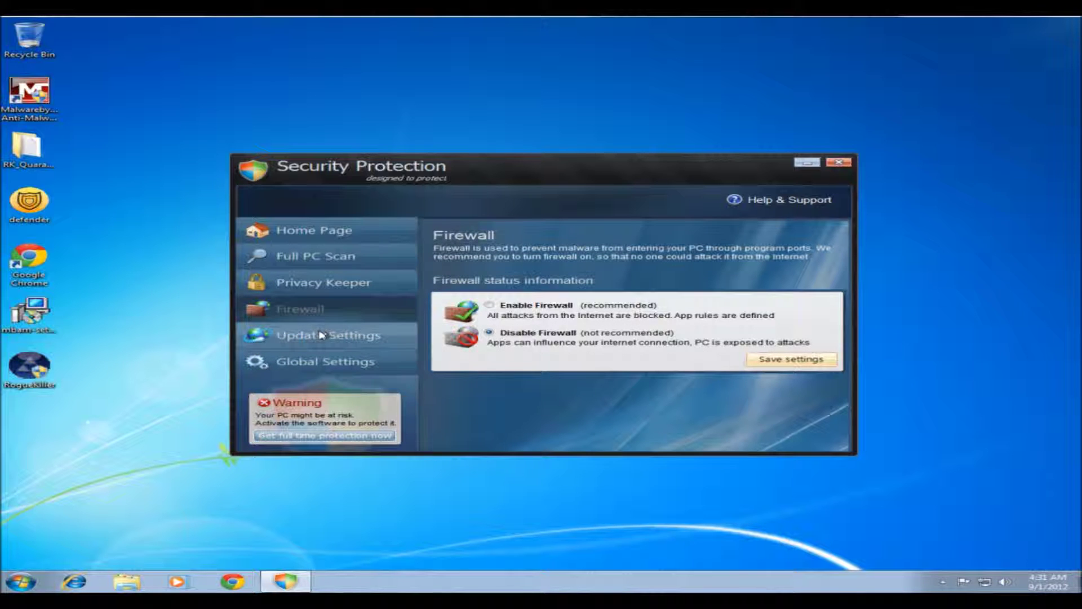
left_click(322, 335)
left_click(333, 284)
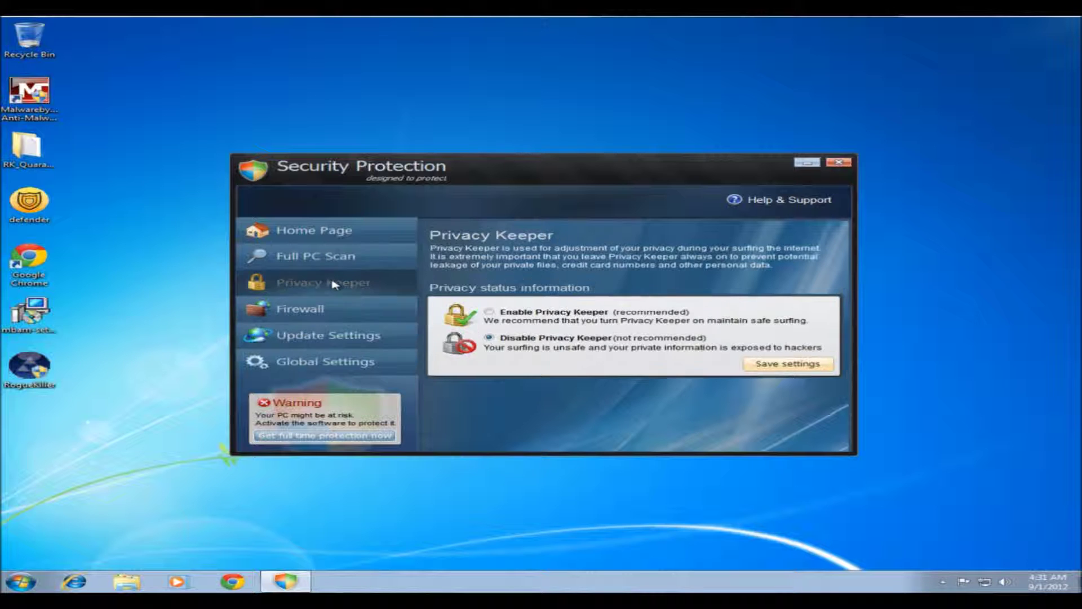
left_click(336, 261)
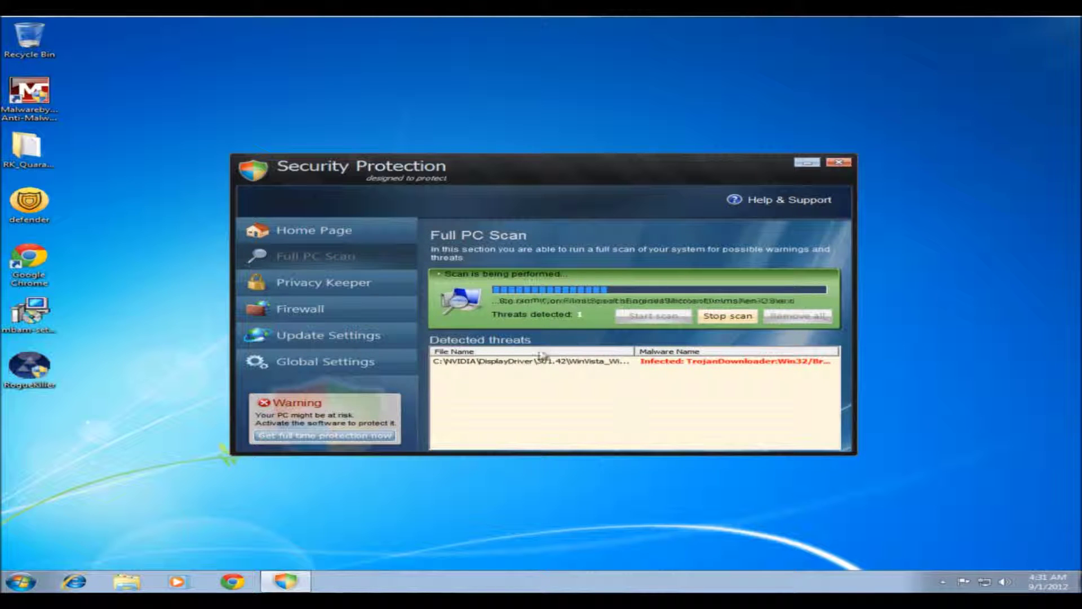
Stop Security Protection's full PC scan and open its activation page from the threat warning.
left_click(706, 317)
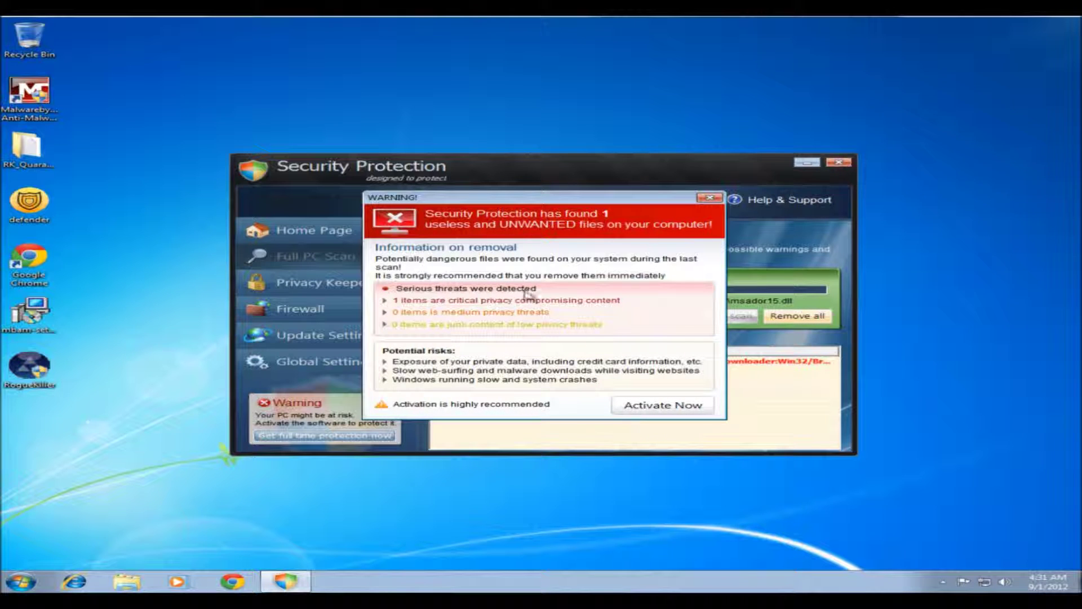
left_click(653, 409)
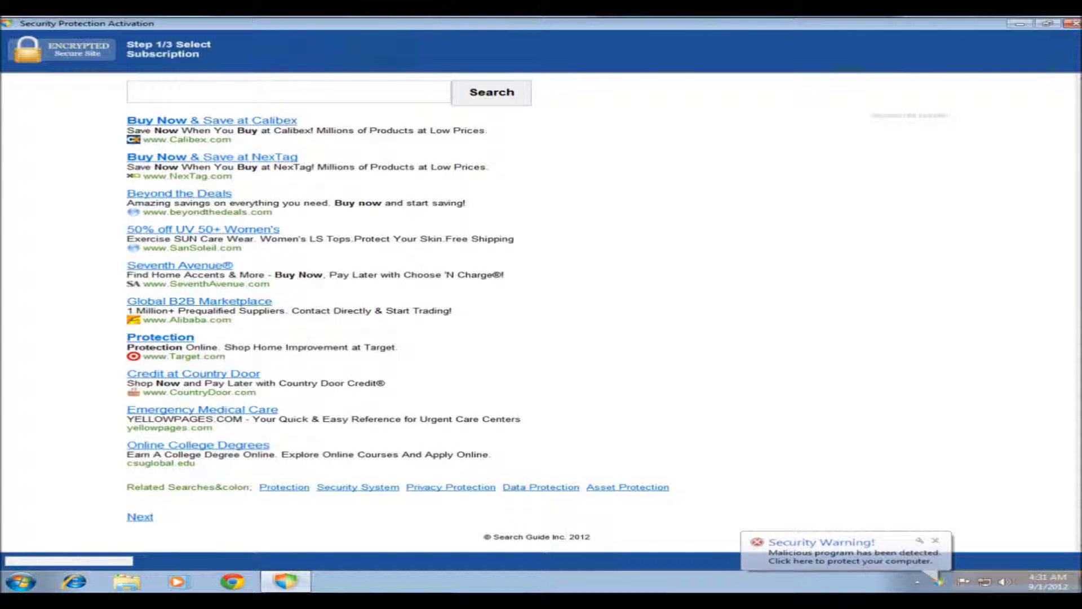
Close the activation page and review Security Protection's Home Page, Privacy Keeper and Full PC Scan pages.
left_click(1074, 23)
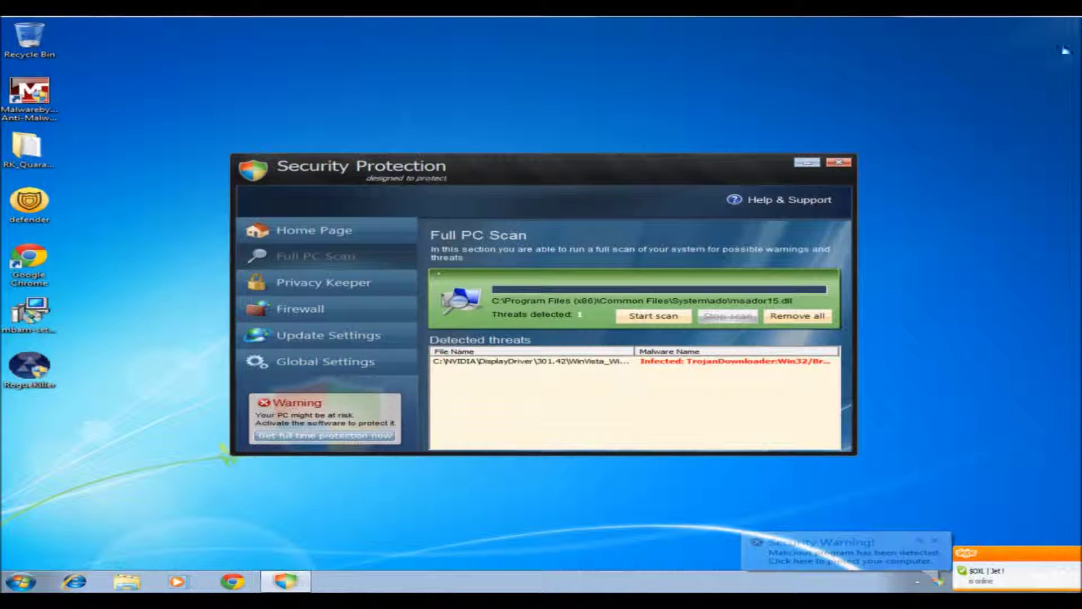
left_click(374, 232)
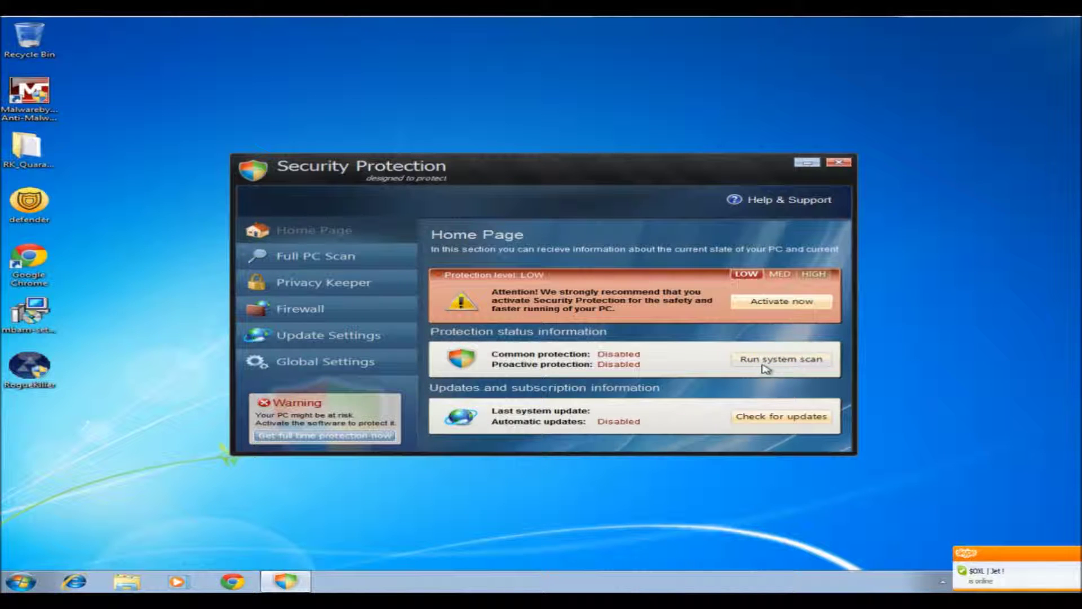
left_click(354, 281)
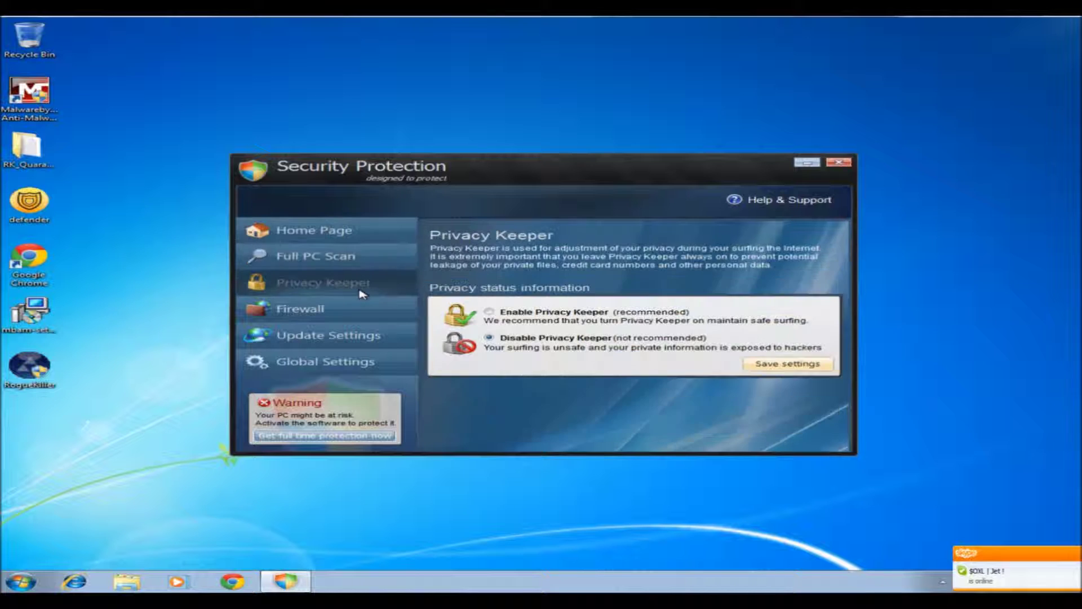
left_click(358, 263)
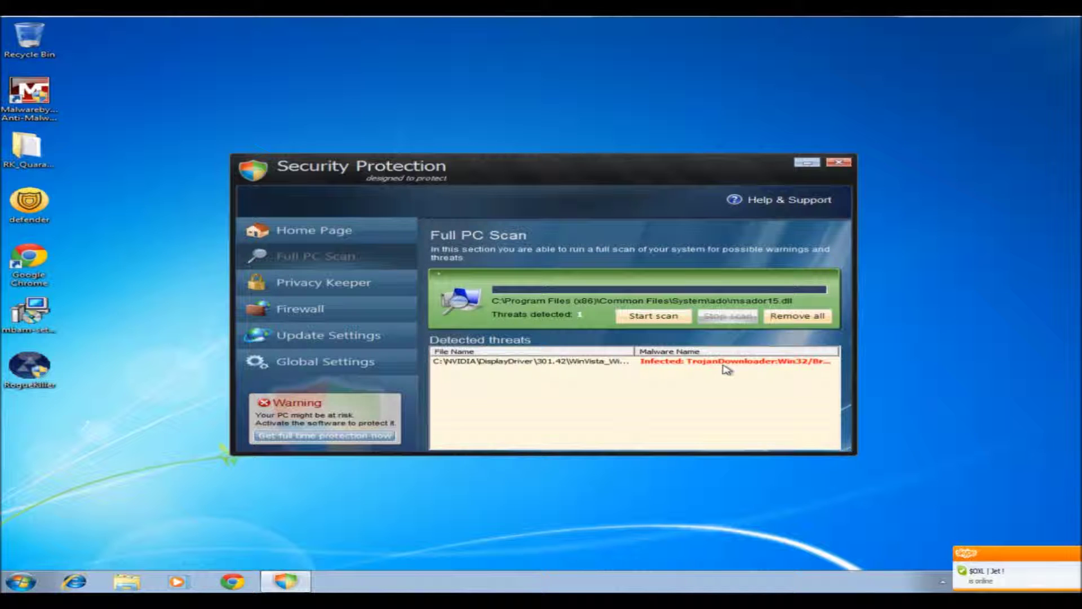
Run Security Protection's full PC scan, dismiss its warning, and try twice to remove all threats, declining activation each time.
left_click(686, 317)
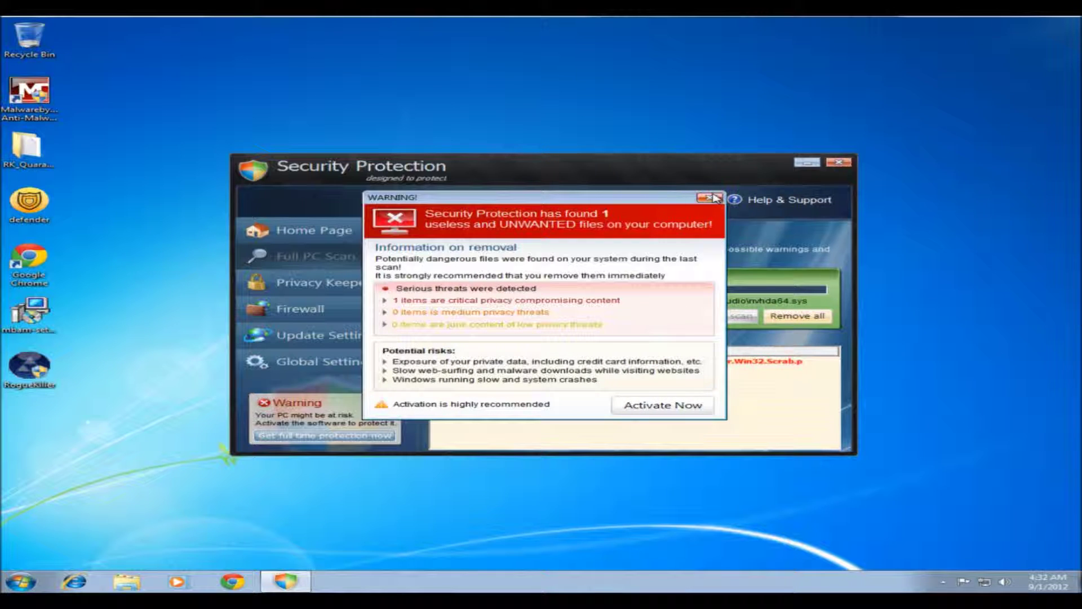
left_click(715, 197)
left_click(796, 314)
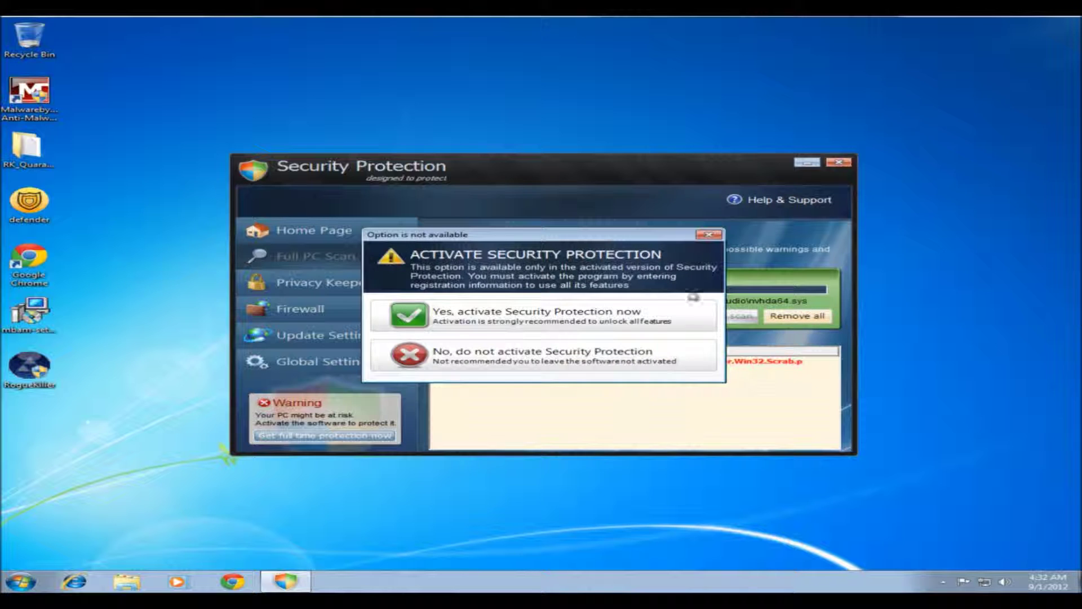
left_click(579, 360)
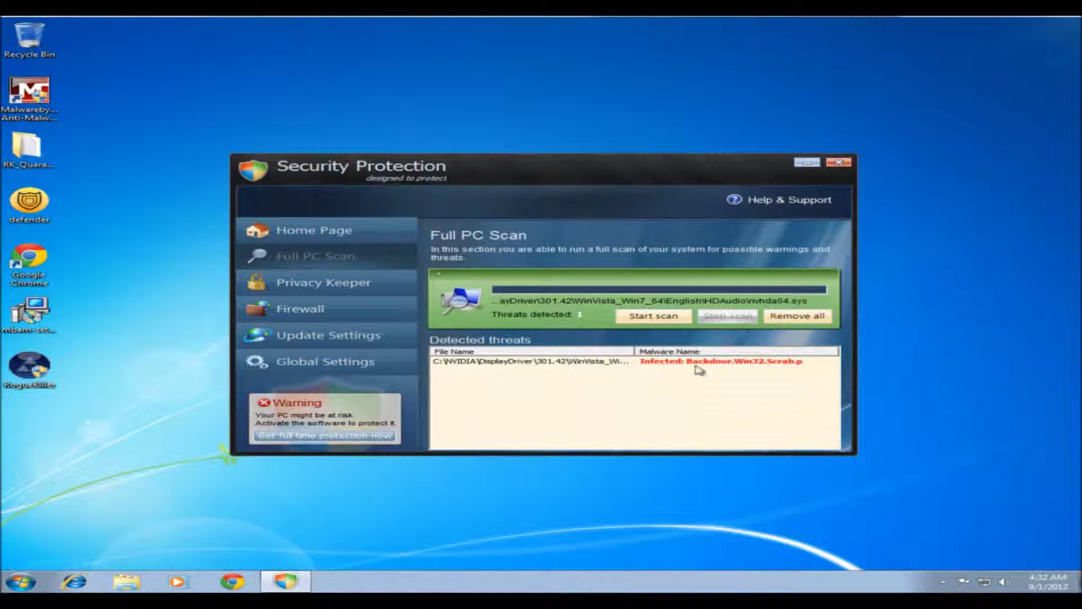
left_click(796, 319)
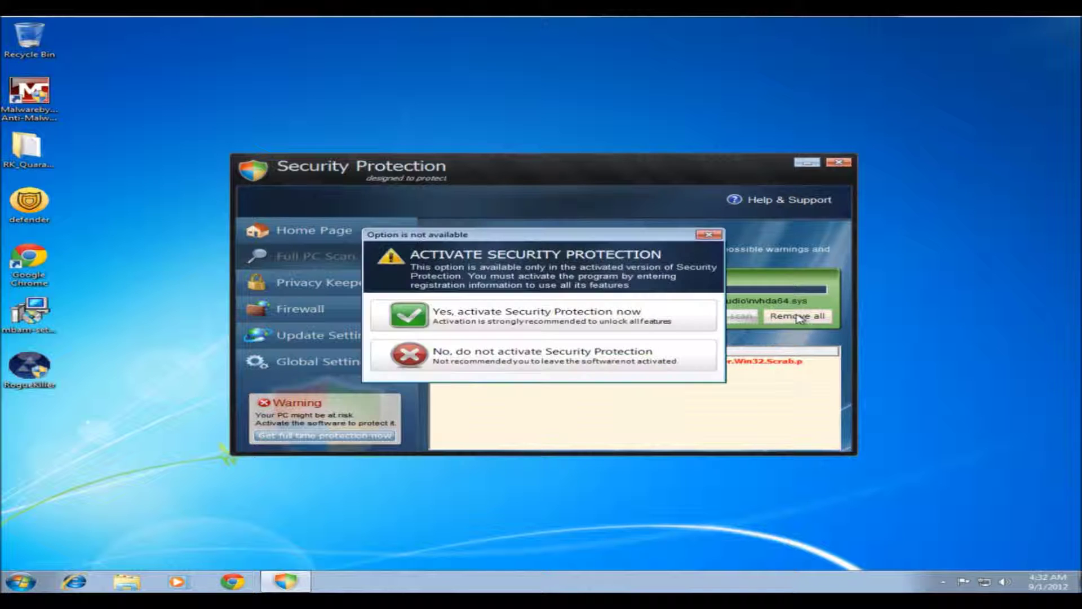
left_click(640, 357)
Review Security Protection's Global Settings and Home Page, and dismiss the malicious program notification.
left_click(343, 358)
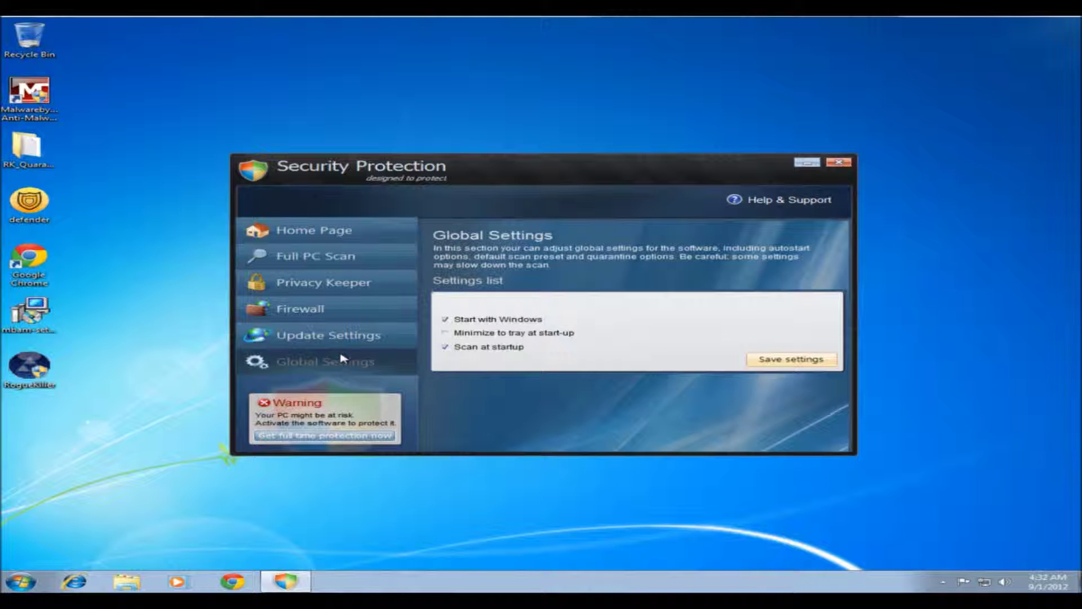
left_click(345, 232)
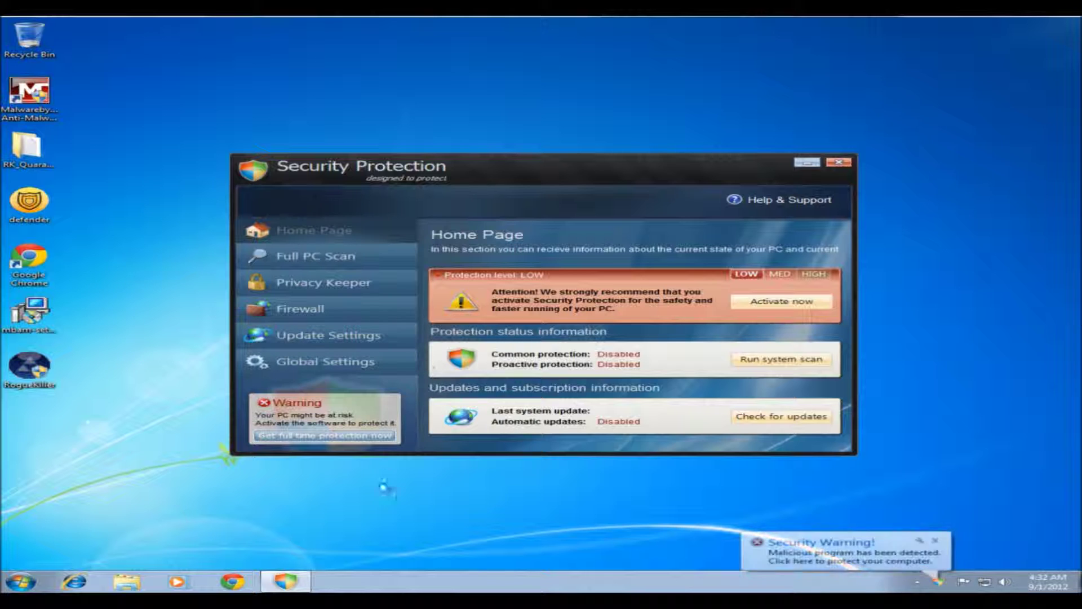
left_click(818, 546)
Try to launch Malwarebytes Anti-Malware and Task Manager while Security Protection is running, and dismiss the resulting notification.
double_click(23, 101)
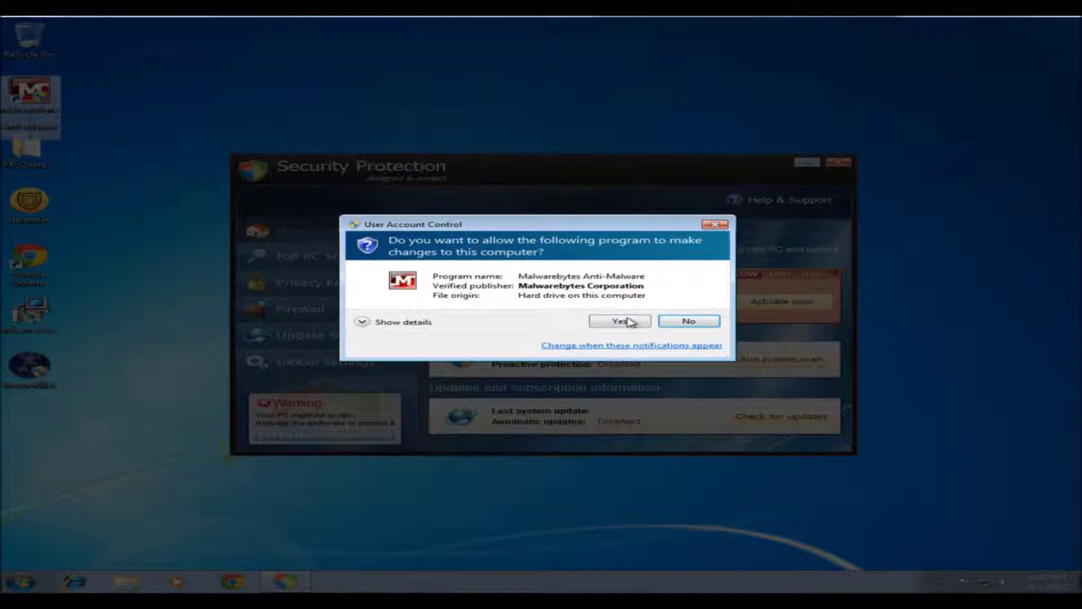
left_click(621, 320)
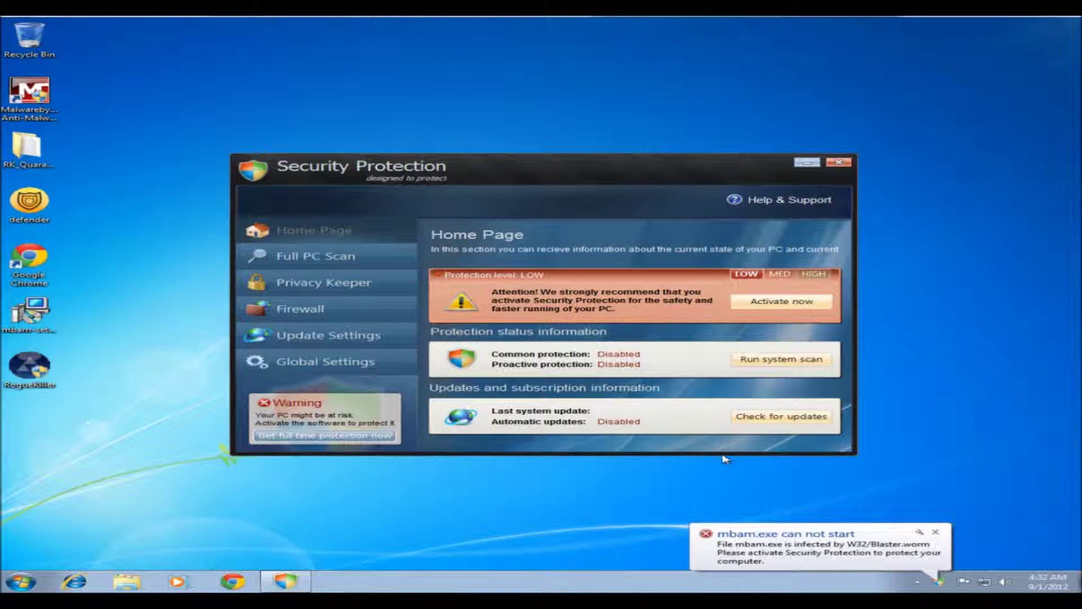
key("ctrl+shift+Escape")
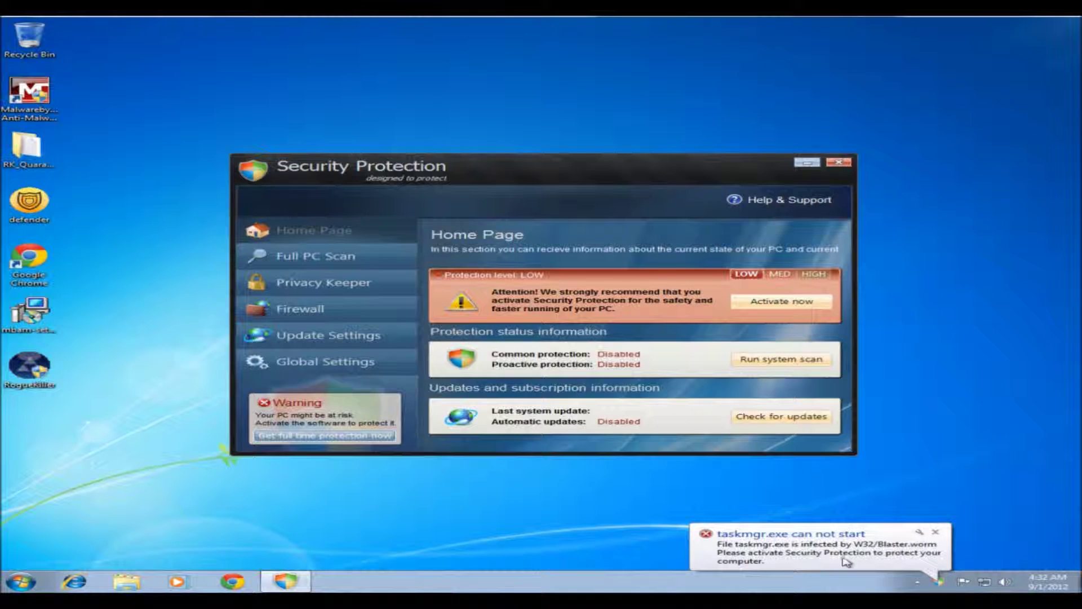
left_click(935, 532)
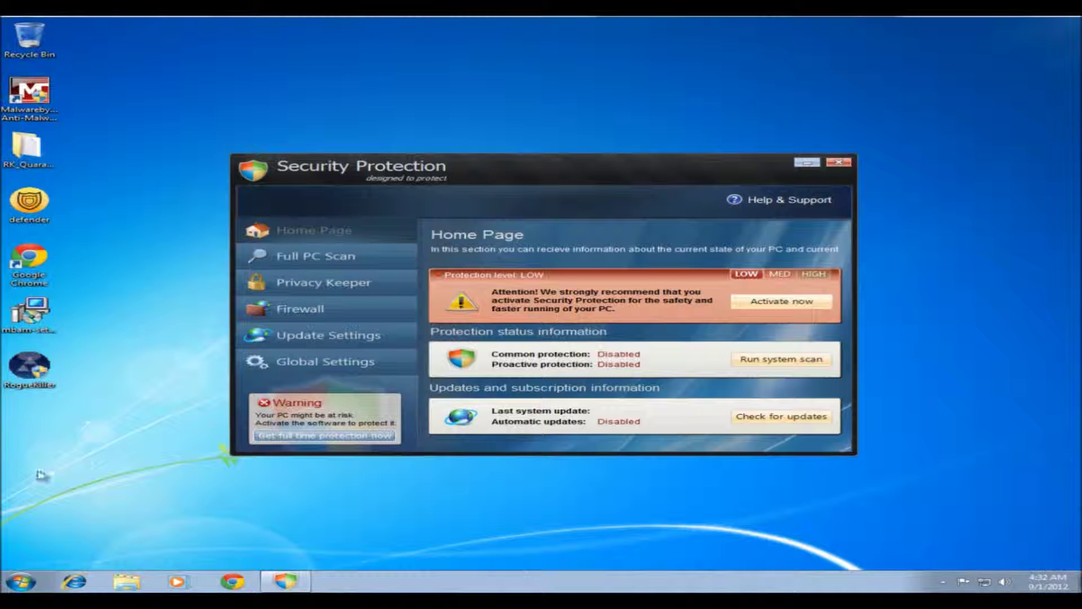
Try to open Internet Explorer, Google Chrome, Windows Media Player and Calculator while Security Protection is running.
left_click(76, 581)
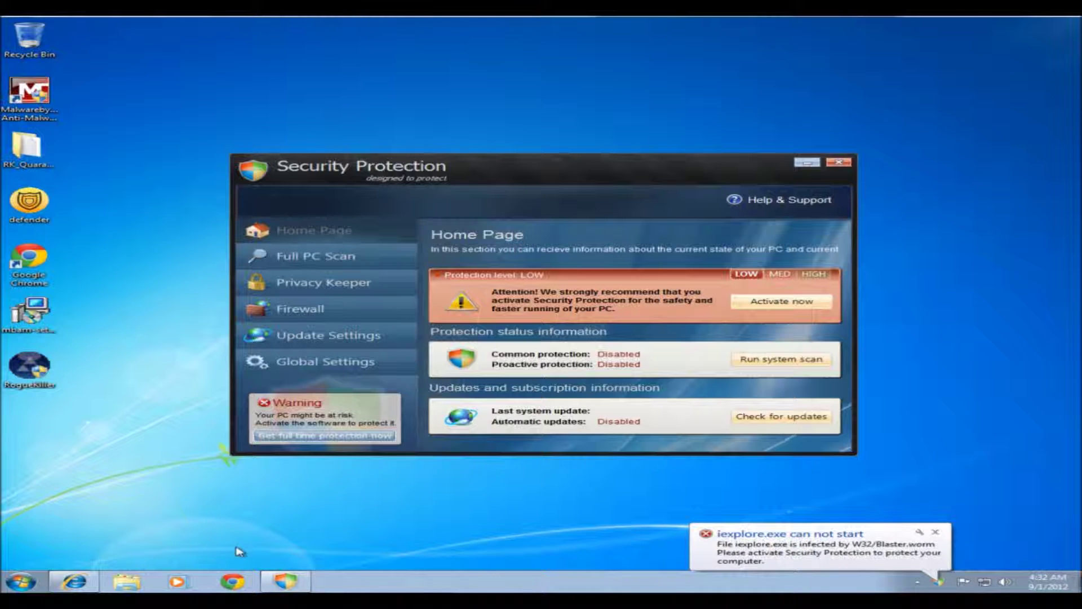
left_click(234, 580)
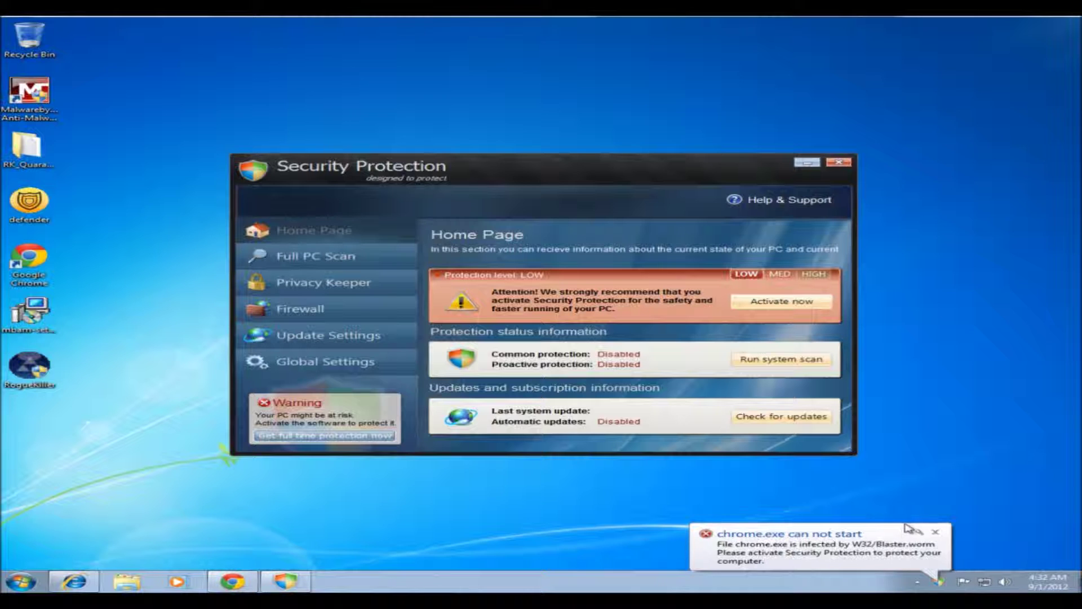
left_click(178, 579)
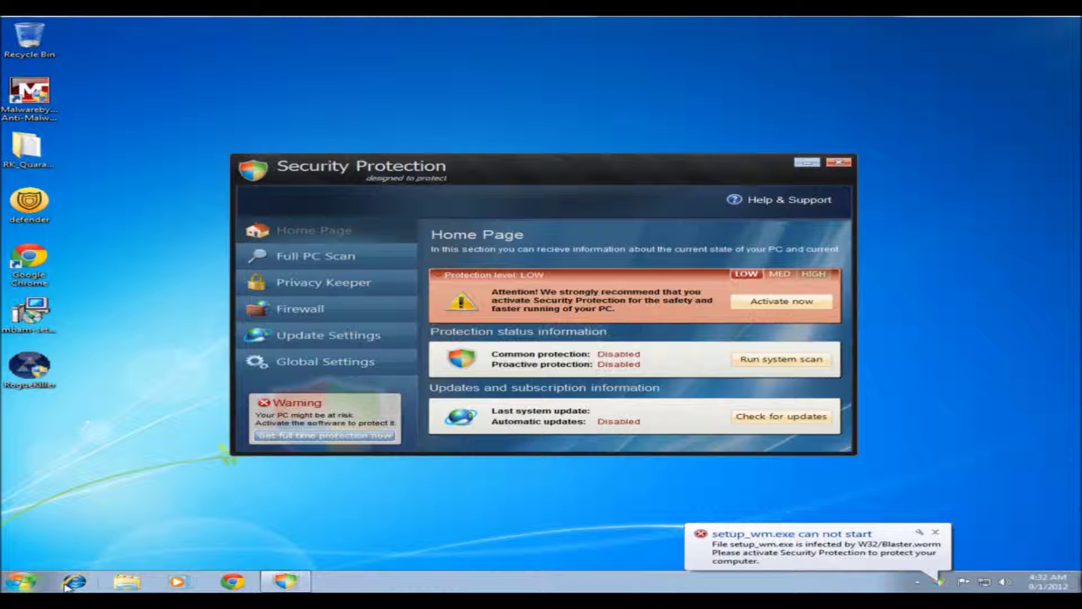
left_click(22, 580)
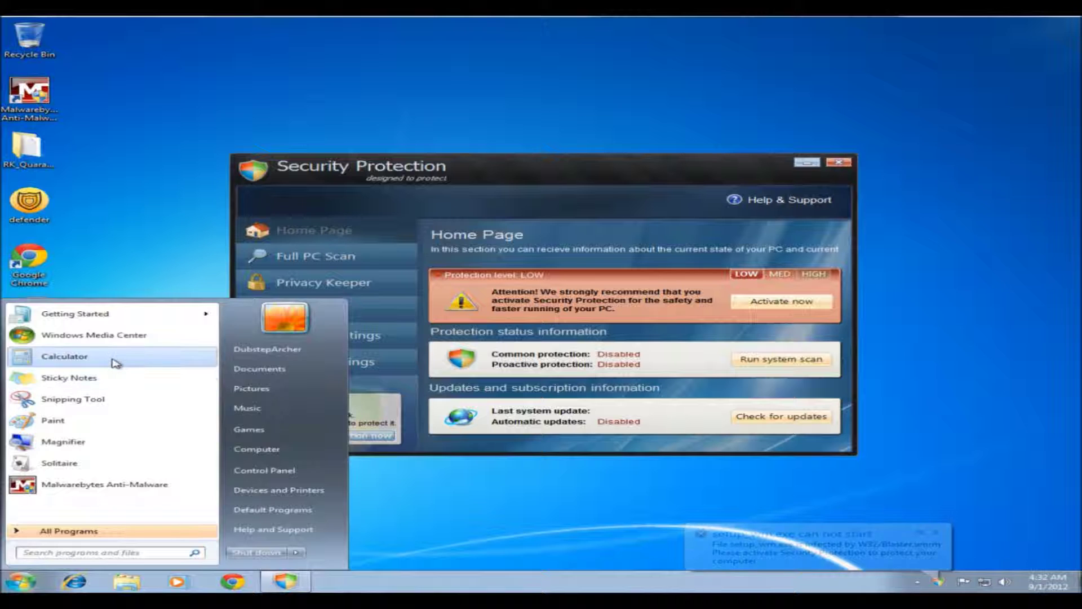
left_click(123, 360)
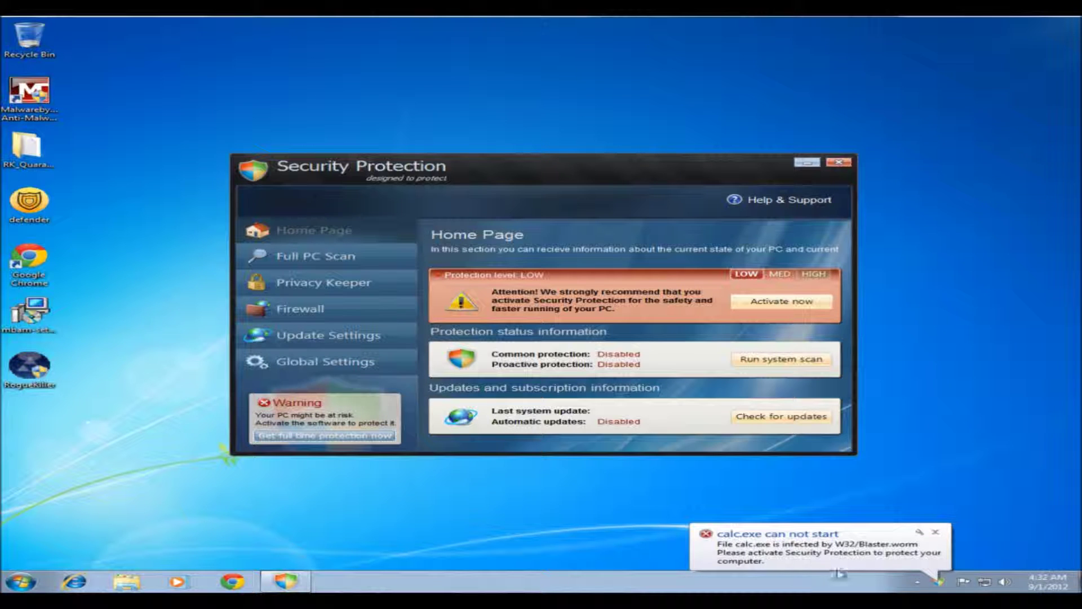
Run RogueKiller to kill the rogue's process, and launch Malwarebytes Anti-Malware without updating its database.
double_click(30, 367)
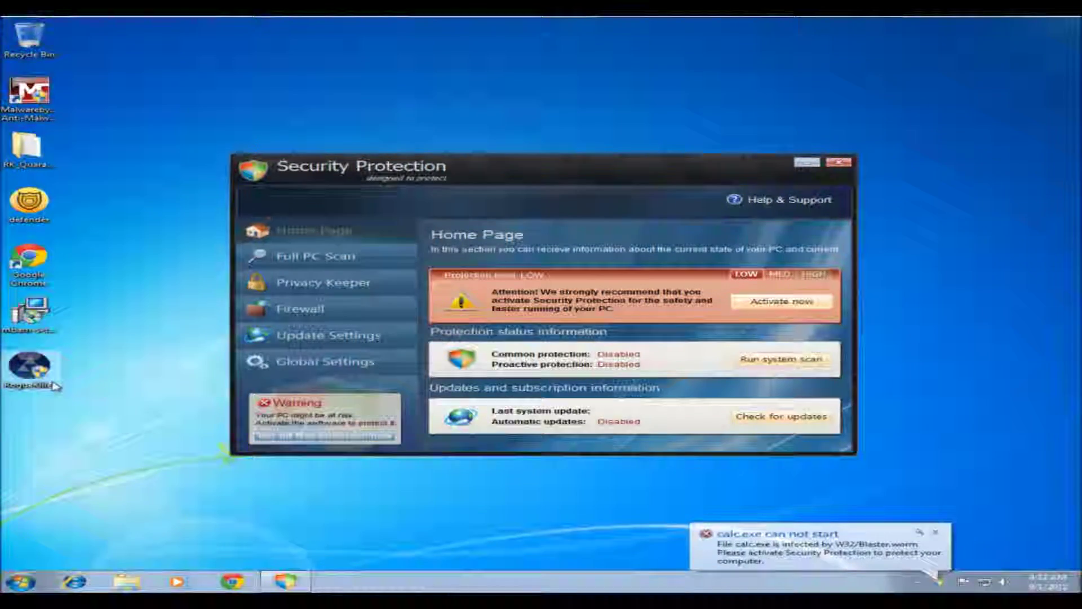
left_click(617, 322)
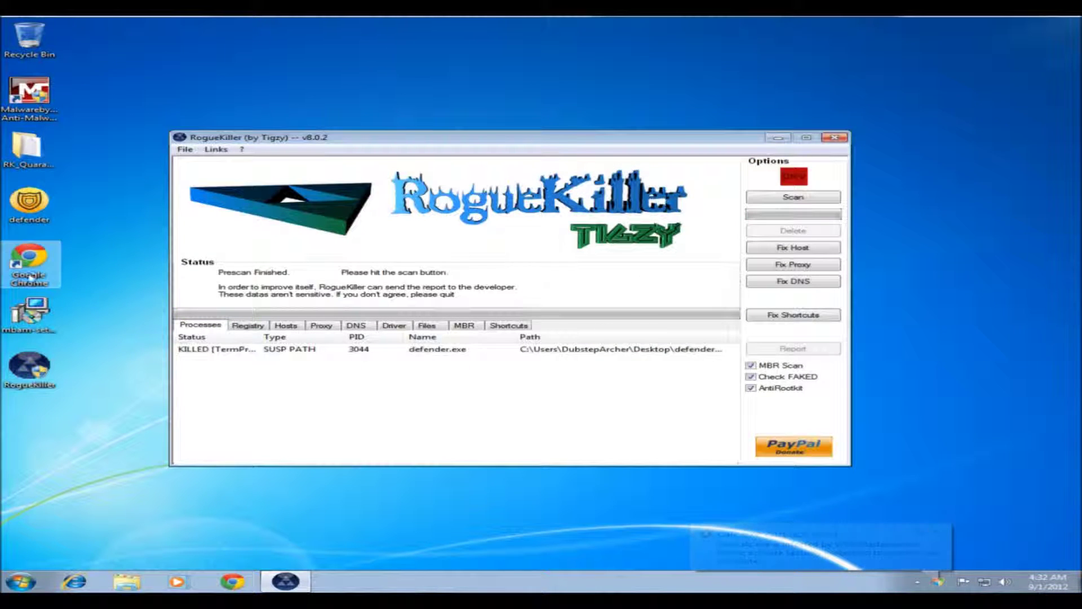
double_click(59, 116)
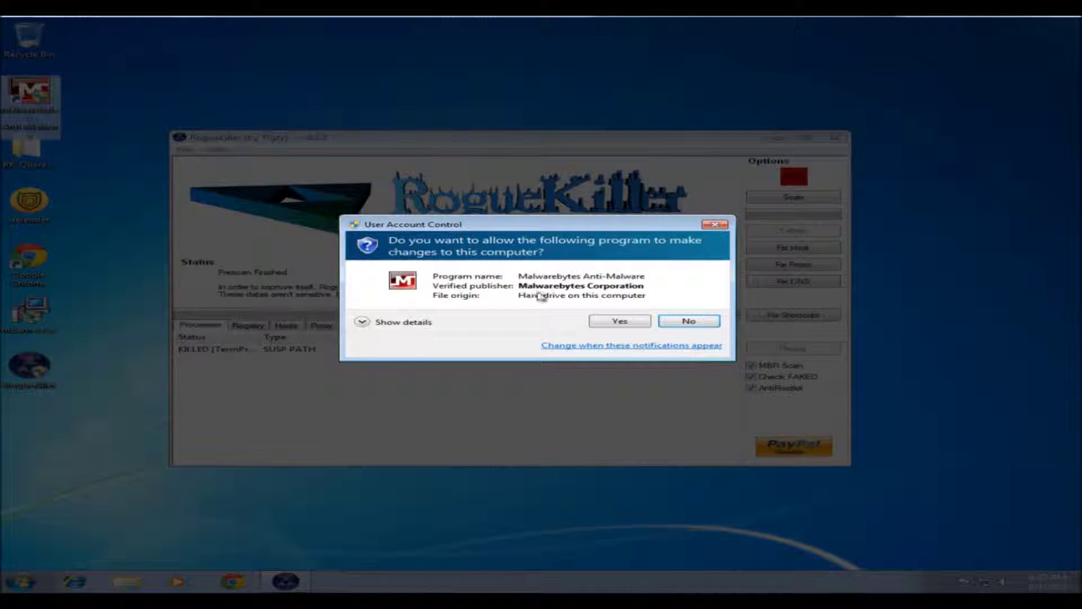
left_click(620, 322)
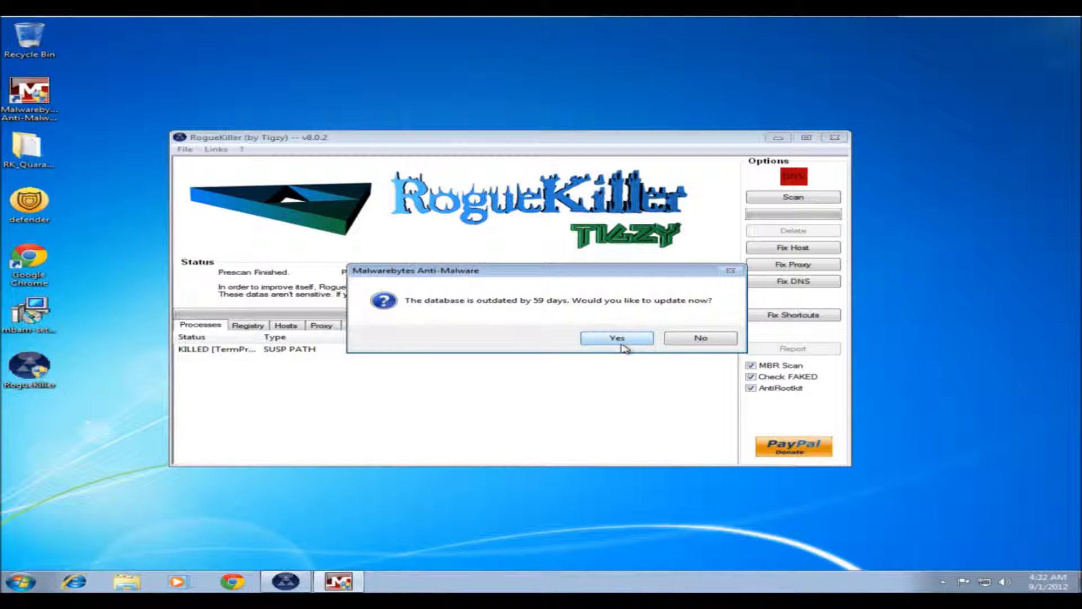
left_click(699, 339)
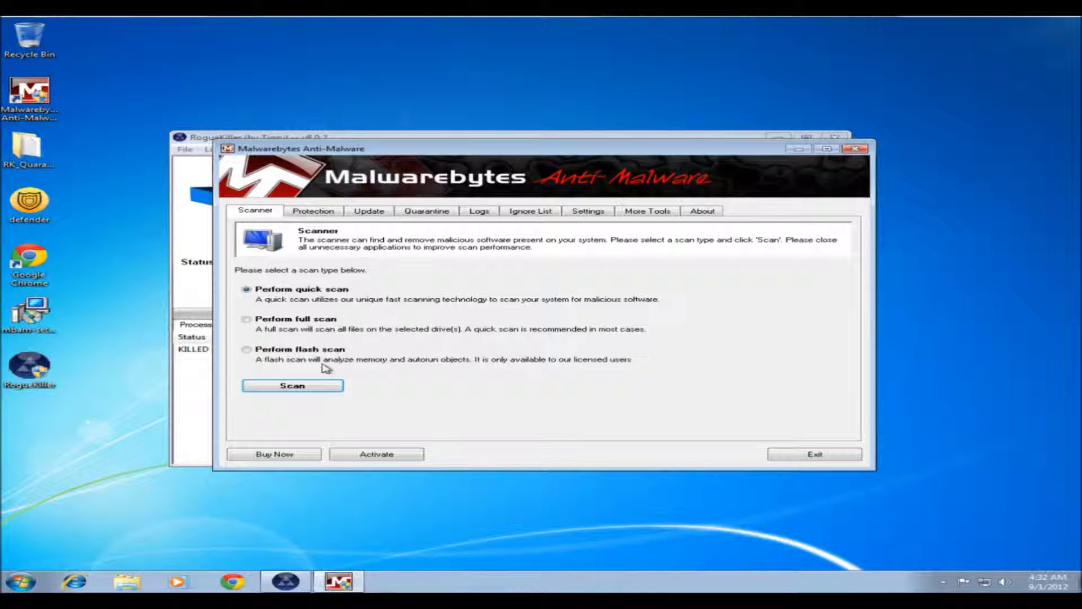
Start a Malwarebytes quick scan and minimize the RogueKiller window while it runs.
left_click(319, 385)
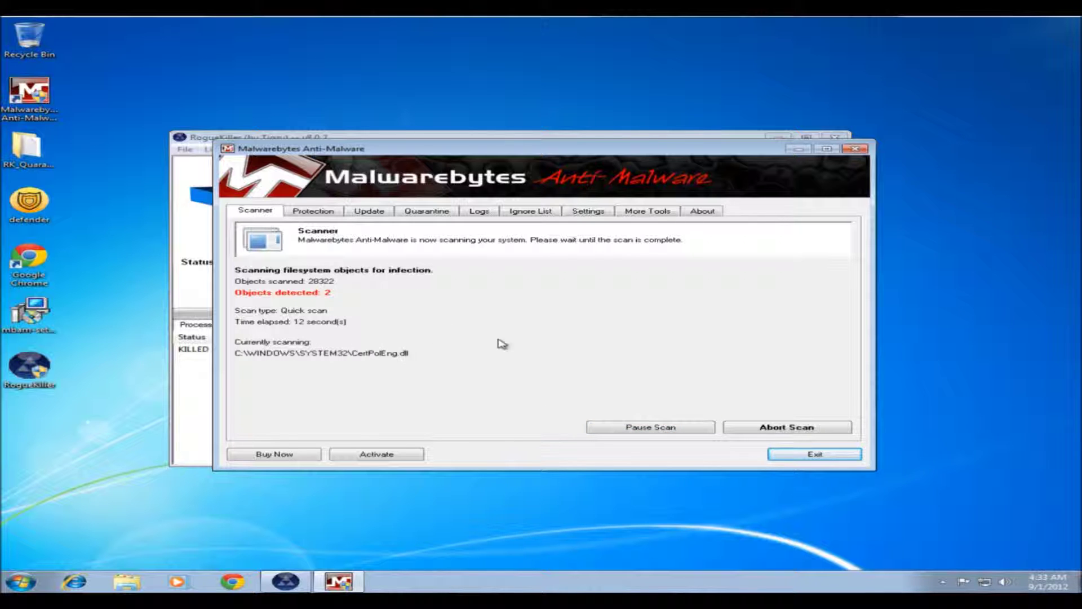
left_click(194, 395)
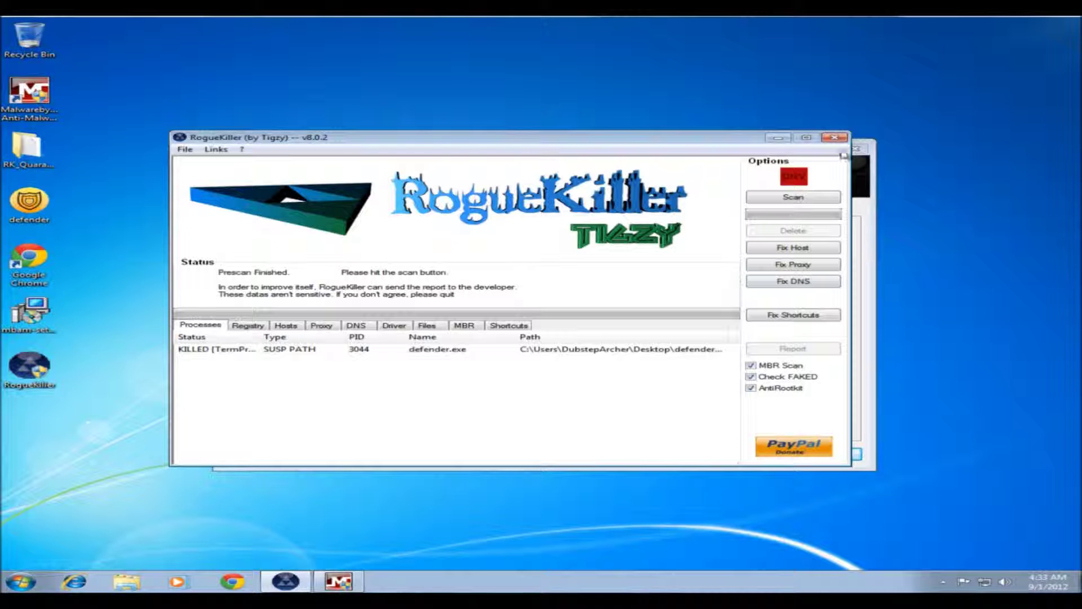
left_click(778, 138)
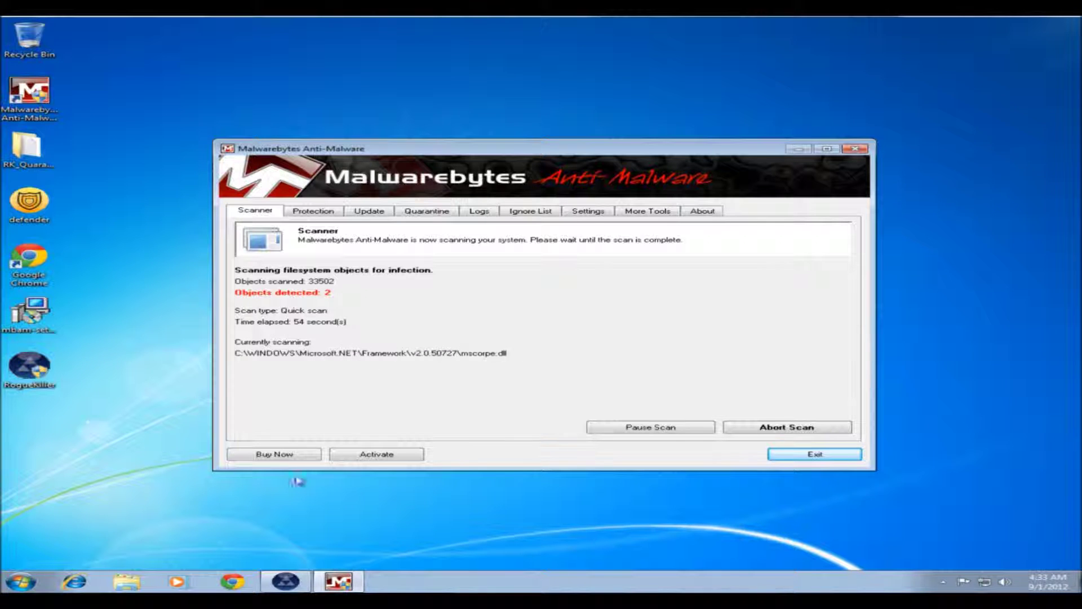
Open Internet Explorer without making it the default browser, browse the MSN home page, and close it.
left_click(96, 583)
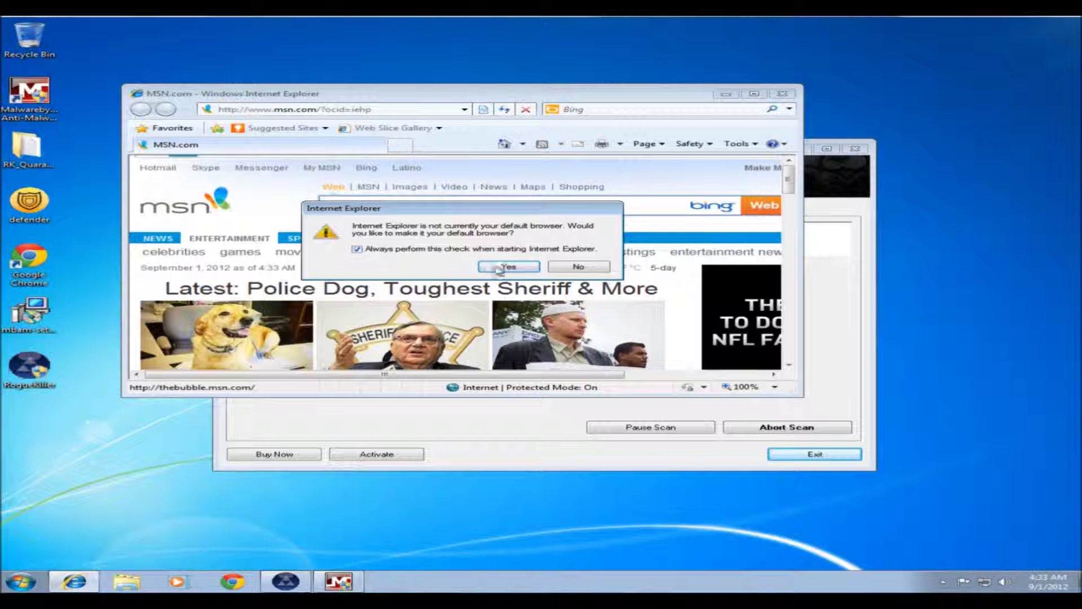
left_click(566, 273)
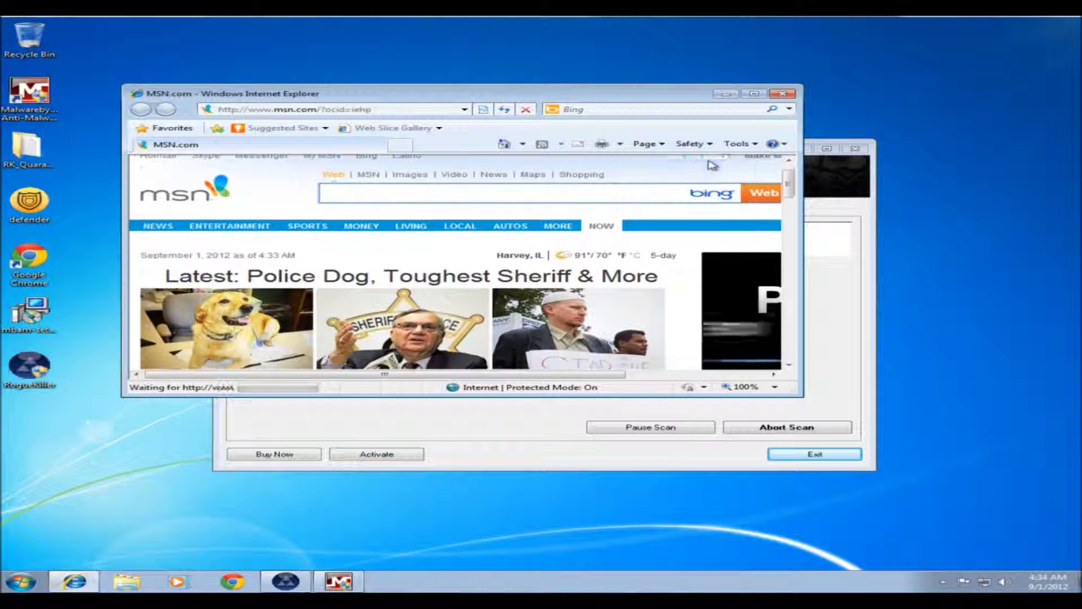
scroll(694, 170, "down", 2)
scroll(694, 170, "down", 5)
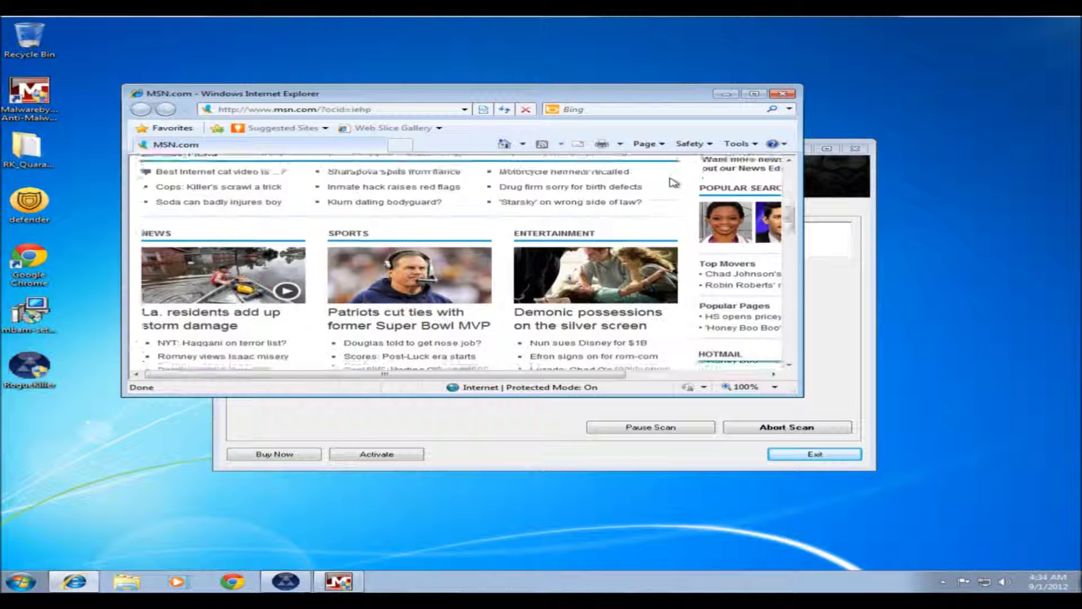
left_click(790, 95)
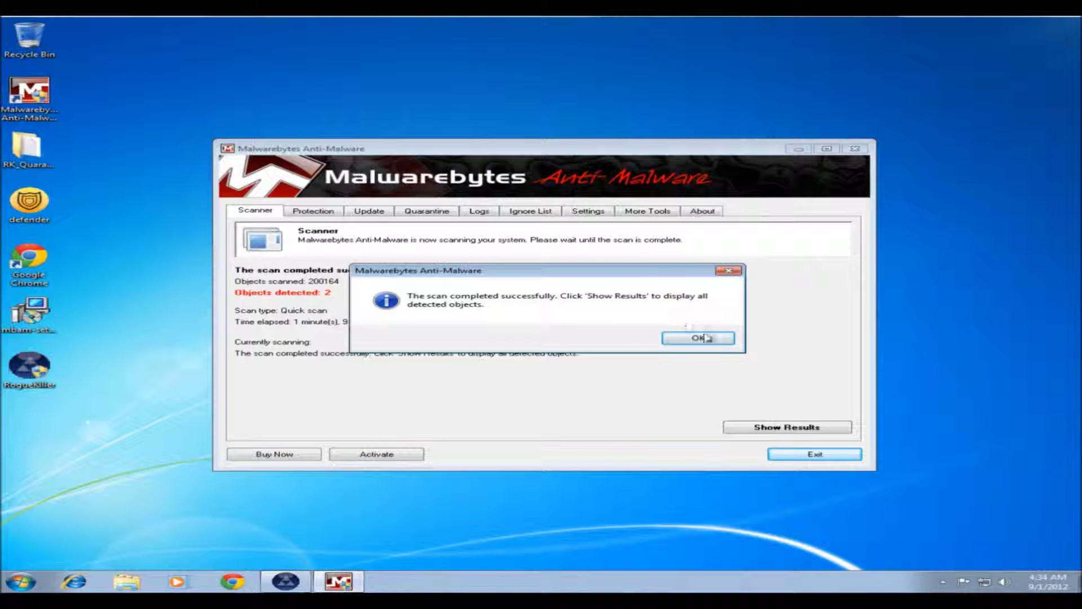
Show the Malwarebytes scan results, remove both selected Trojan.Winlock items, close the log, and decline the system restart.
left_click(701, 338)
left_click(748, 424)
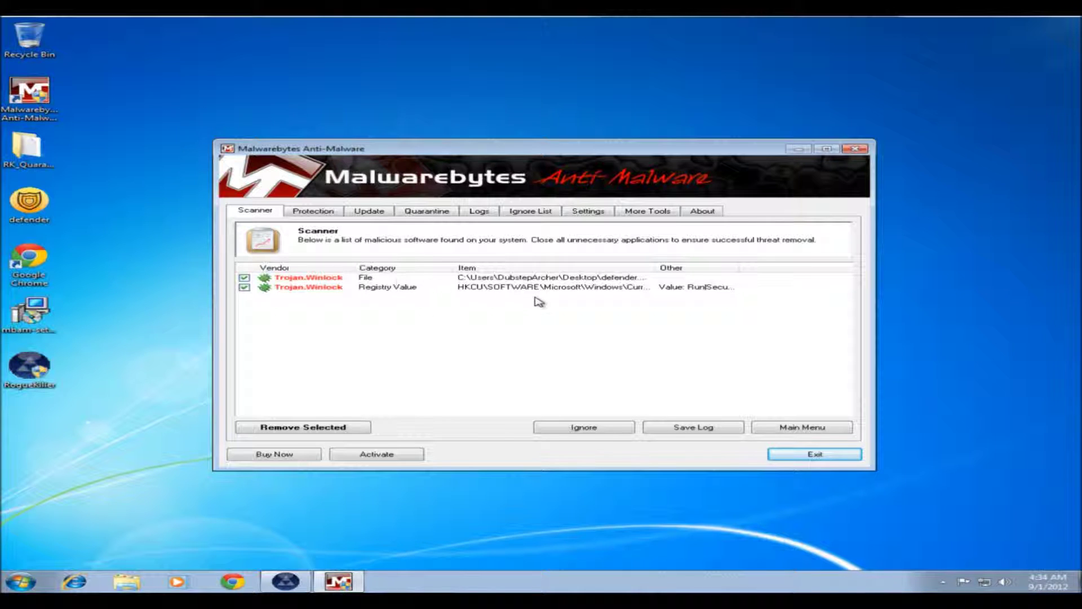
left_click(575, 288)
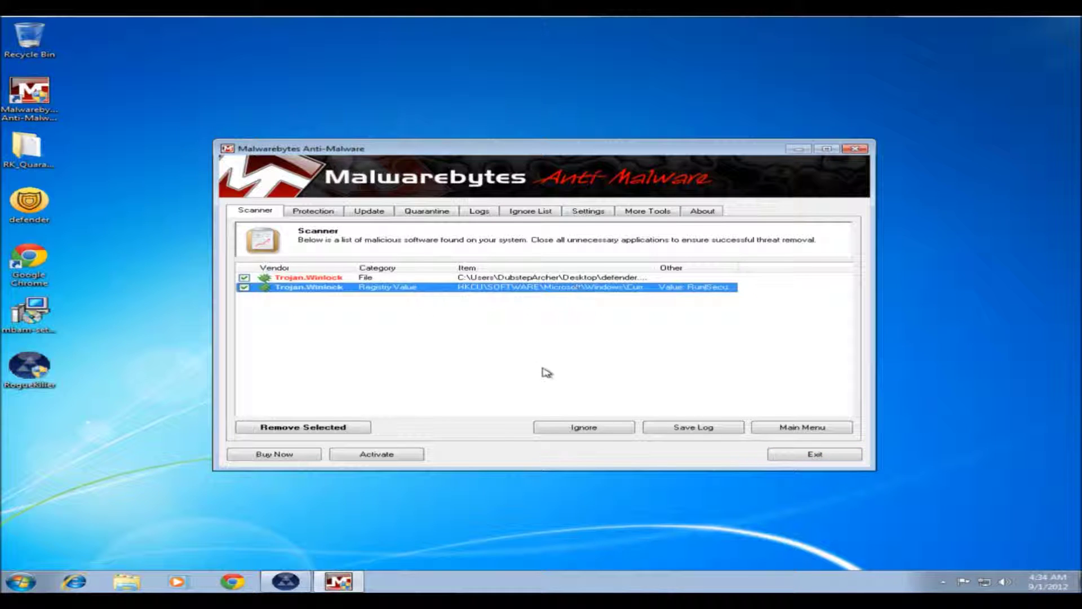
left_click(364, 428)
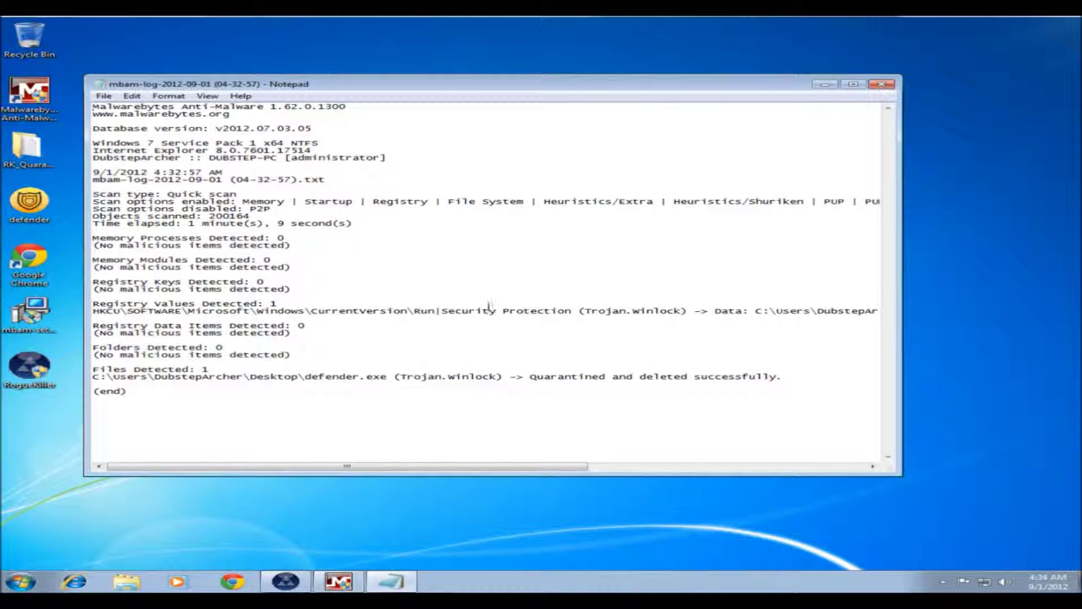
left_click(882, 85)
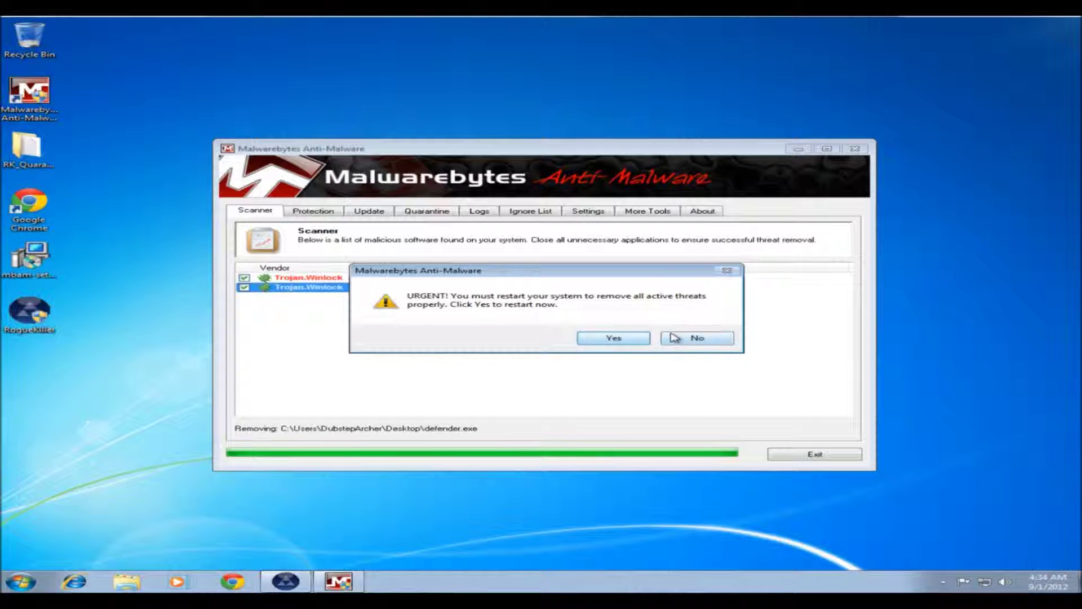
left_click(694, 338)
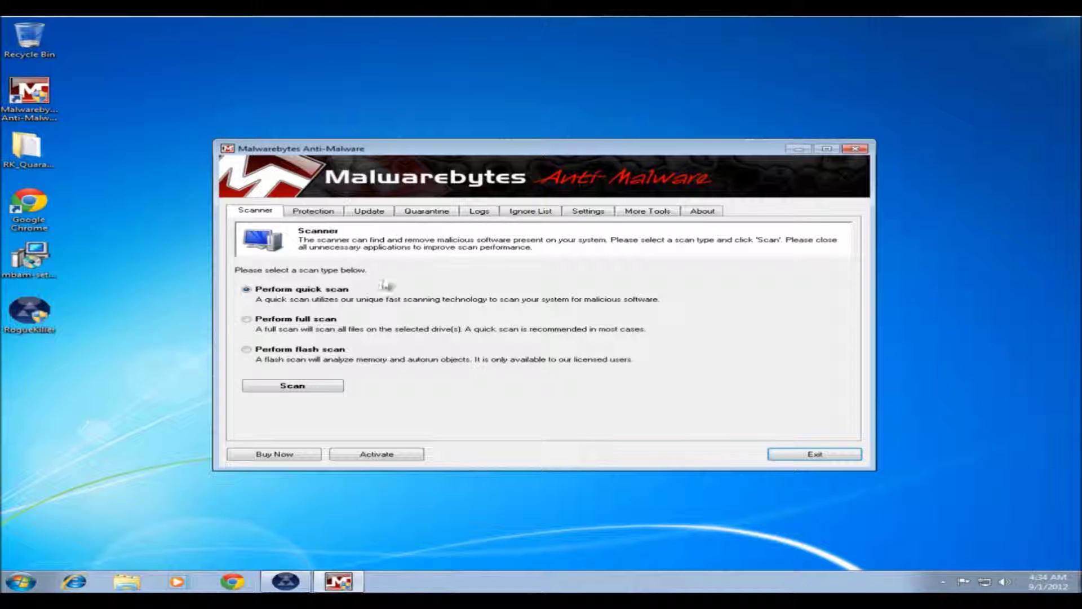